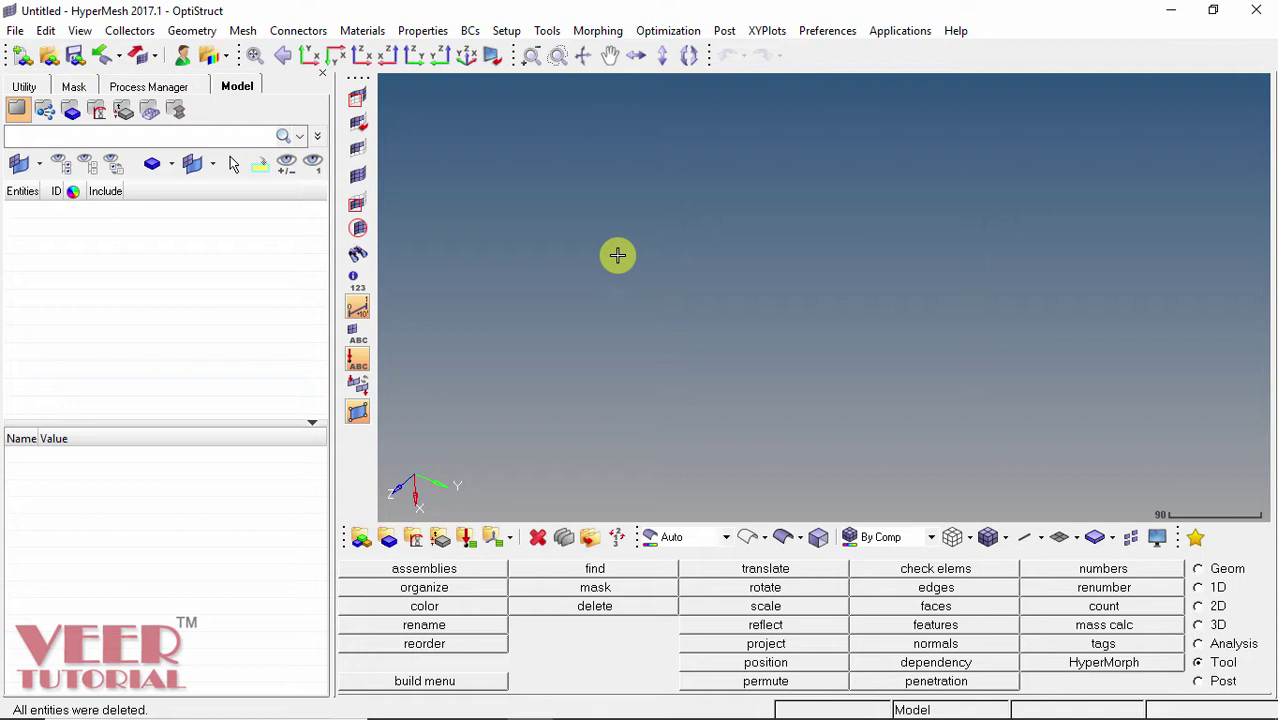
- Open the bumper_cen_mid1 model from the hm course files folder
click(15, 31)
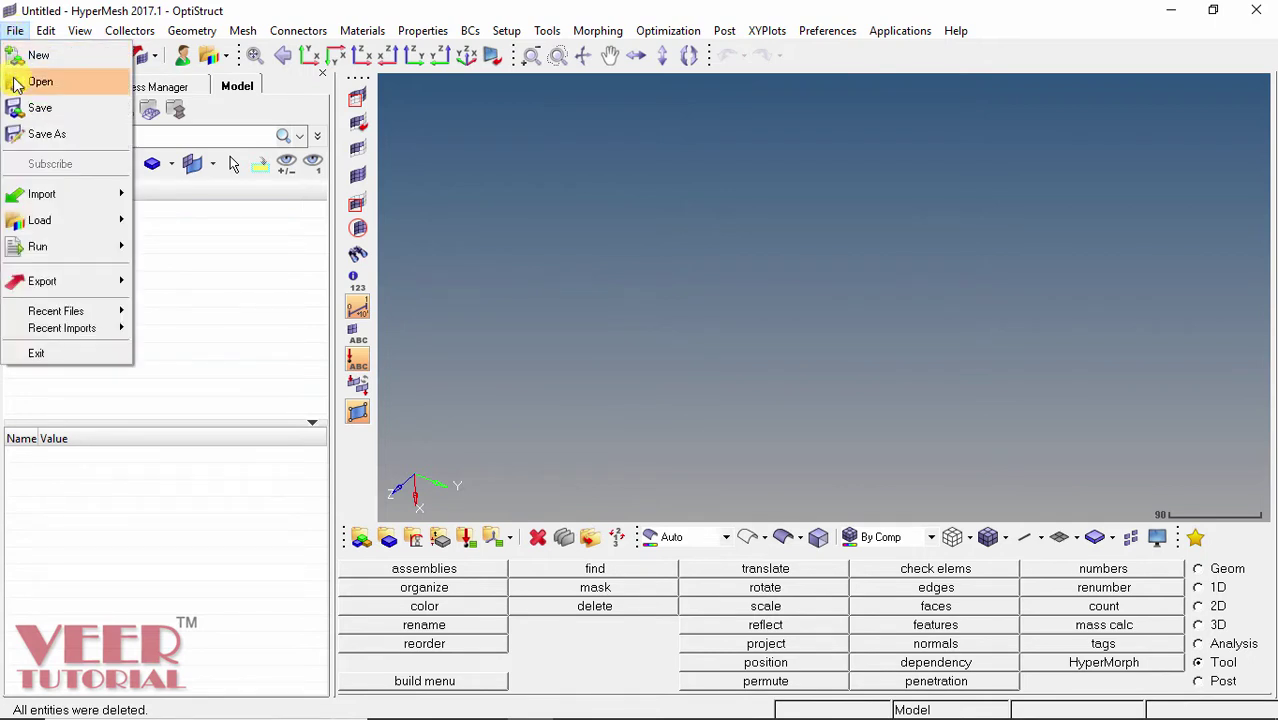
click(268, 116)
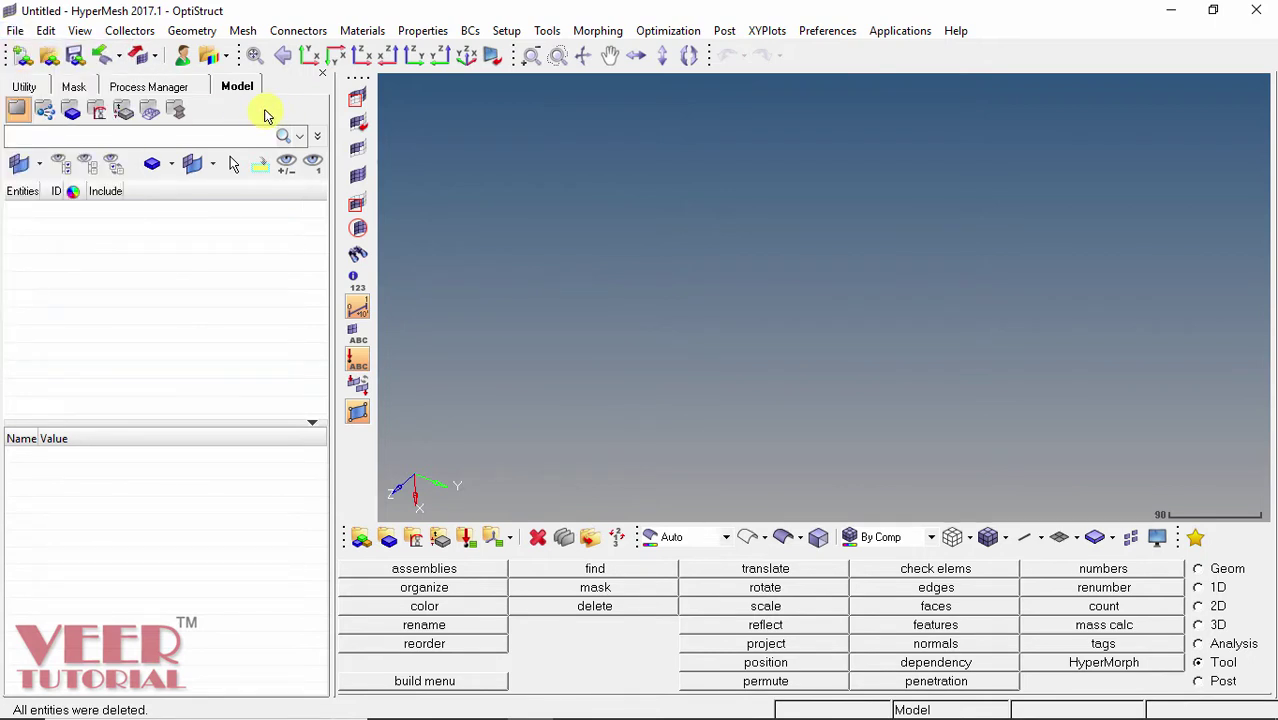
click(50, 60)
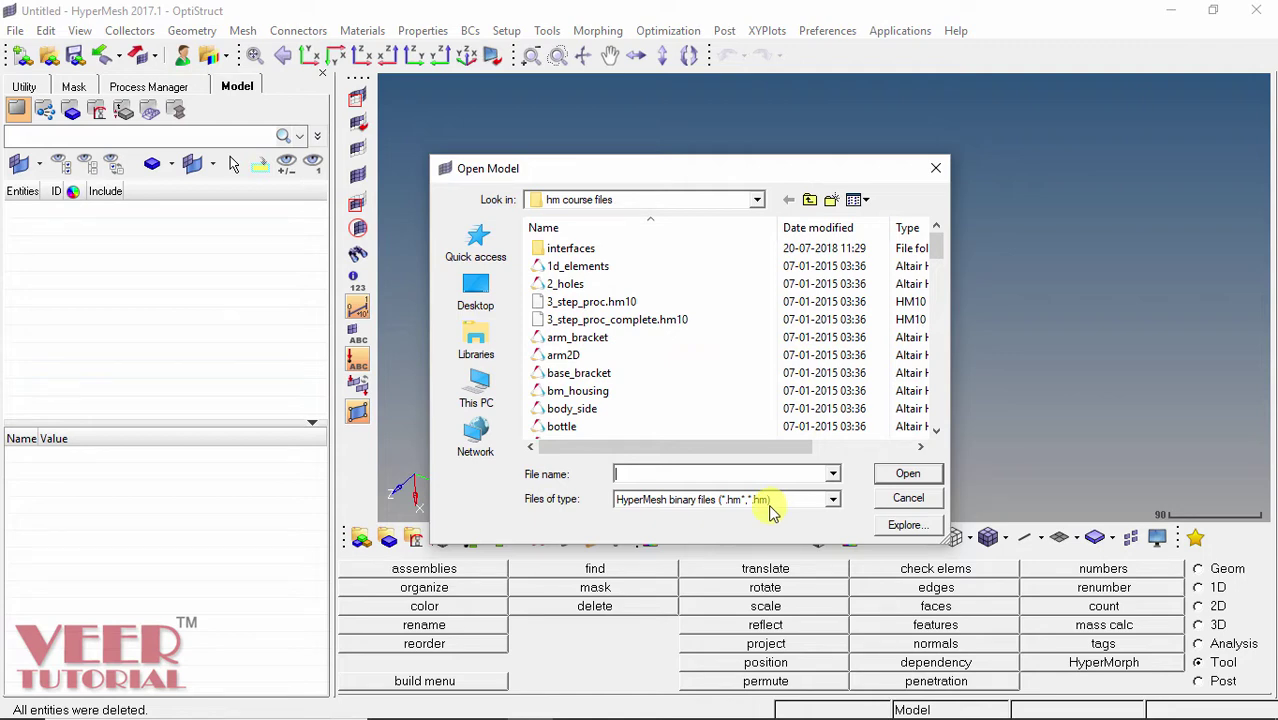
scroll(605, 340, down, 2)
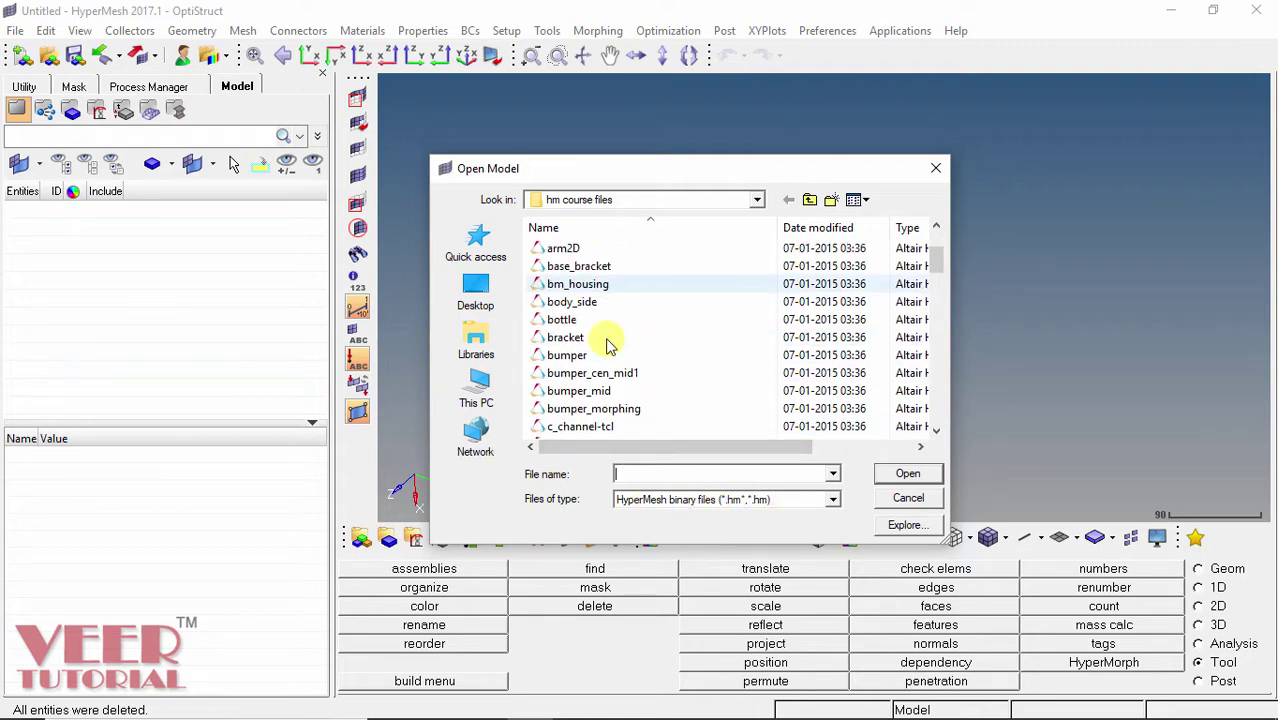
click(640, 378)
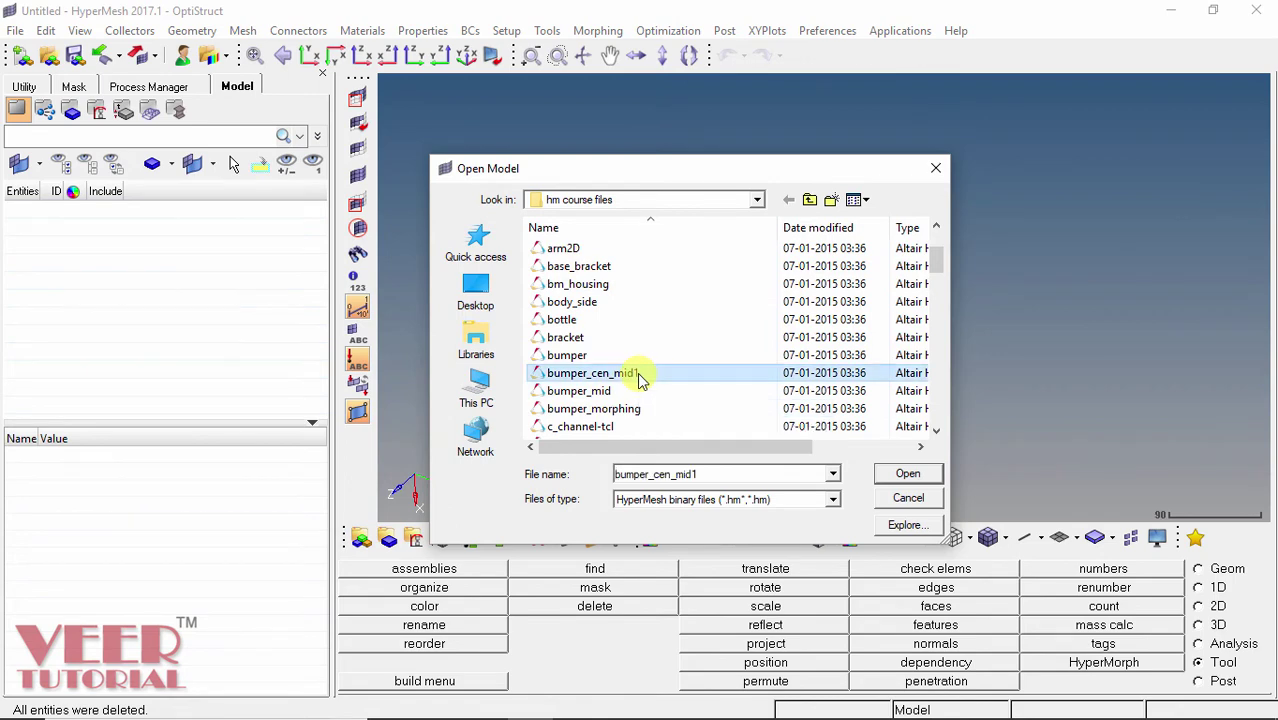
click(908, 476)
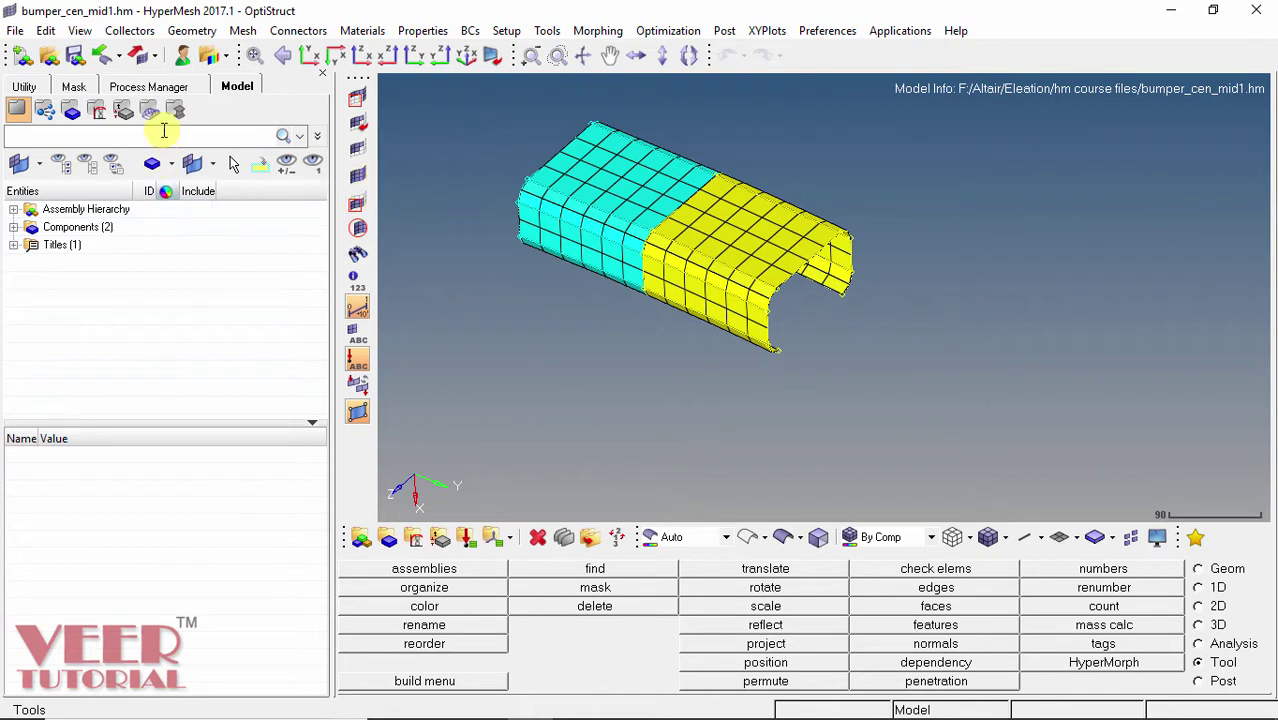
- Expand the center and mid1 components and toggle each mesh off and back on
click(78, 227)
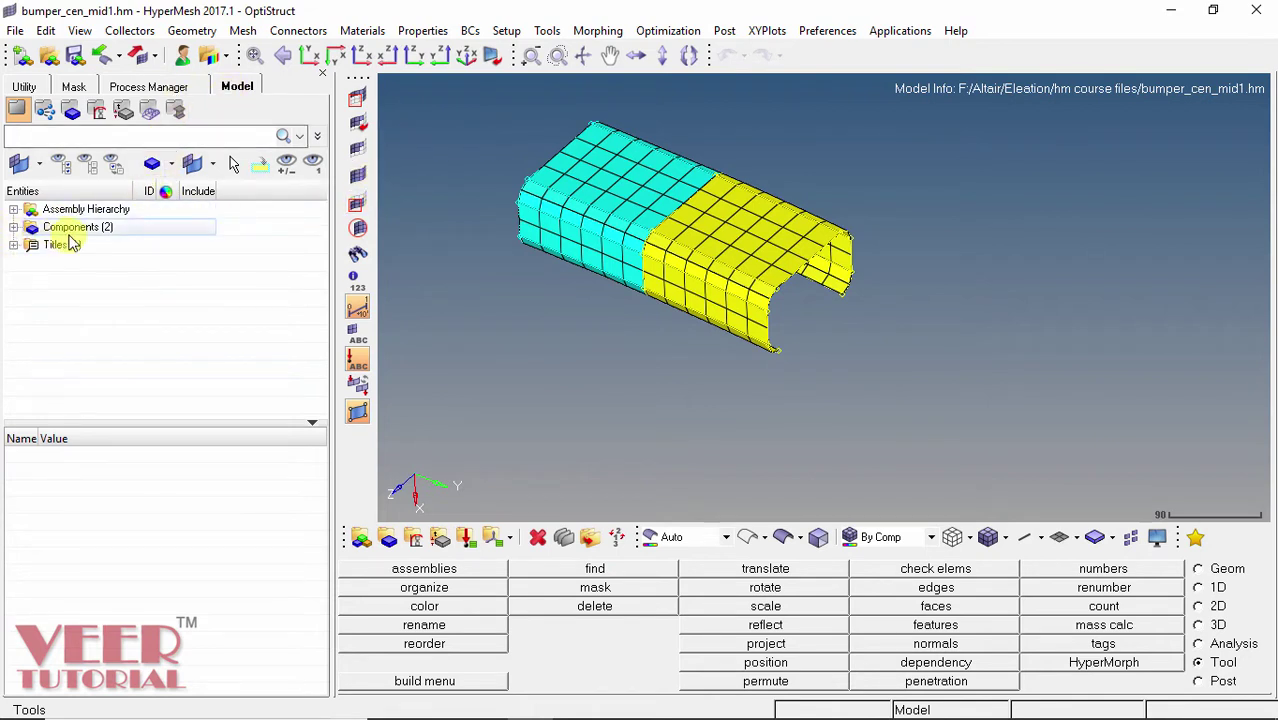
click(14, 228)
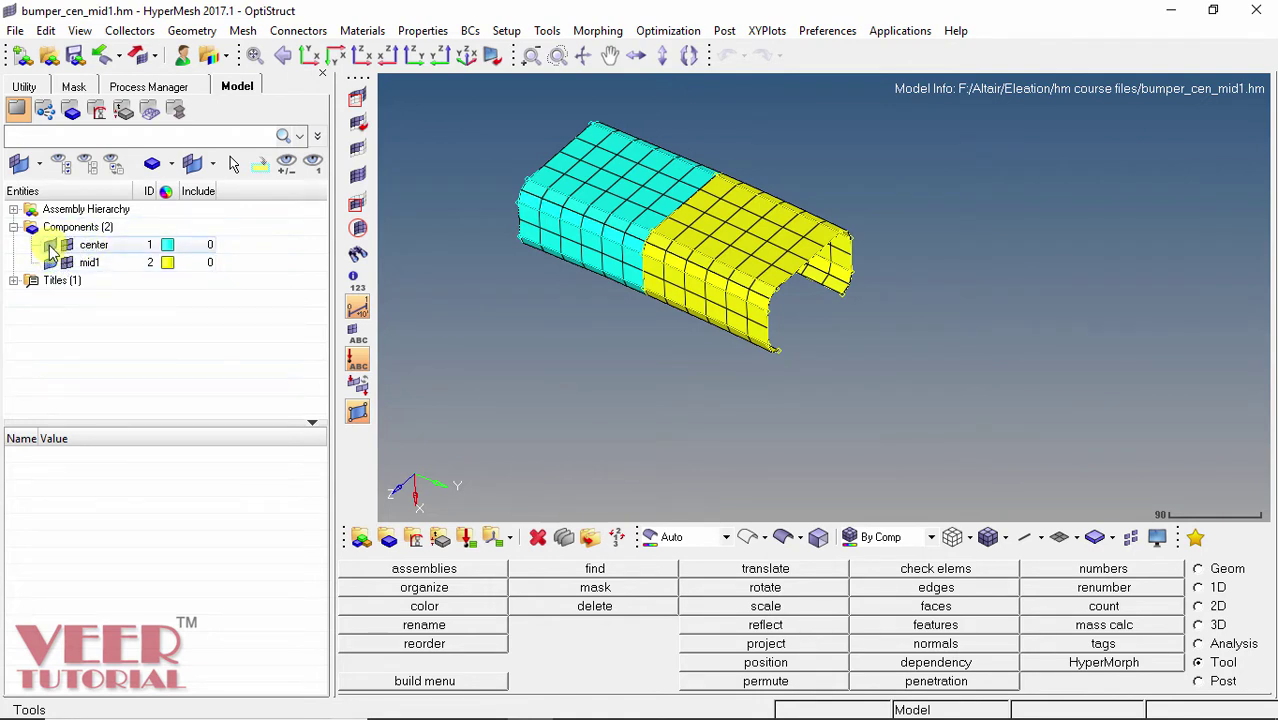
click(51, 247)
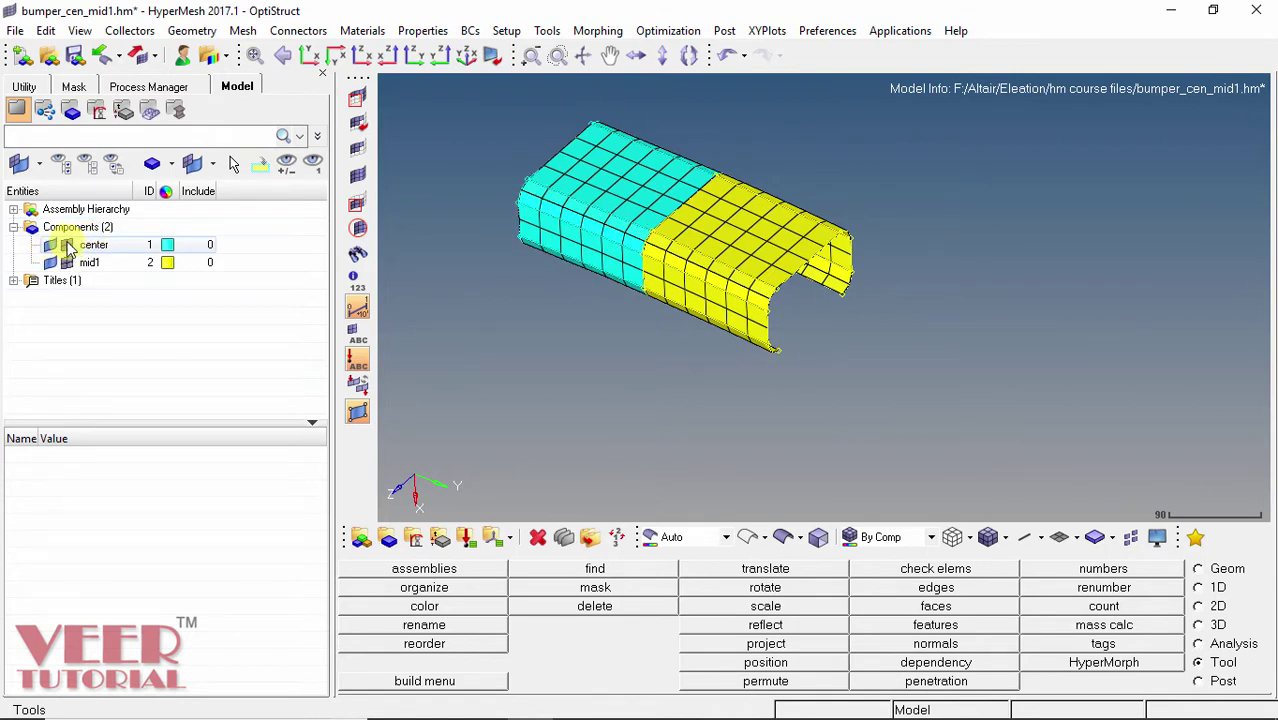
click(66, 246)
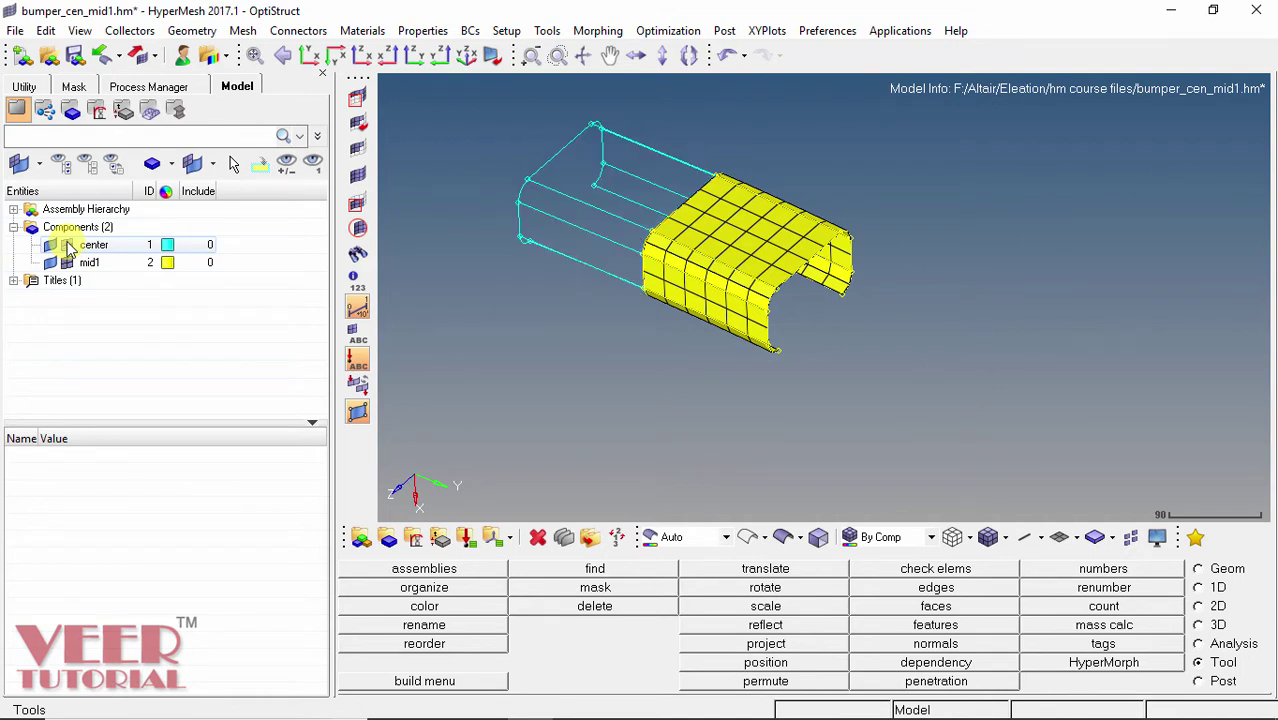
click(66, 246)
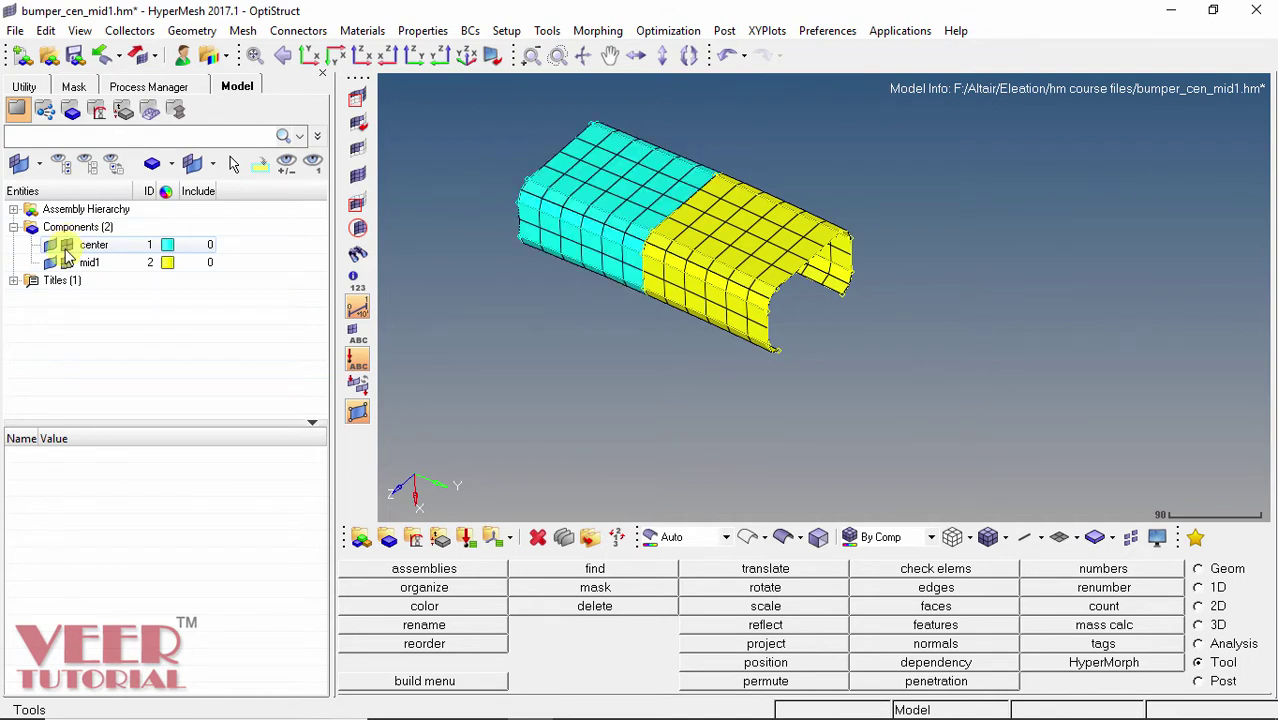
click(66, 263)
click(66, 263)
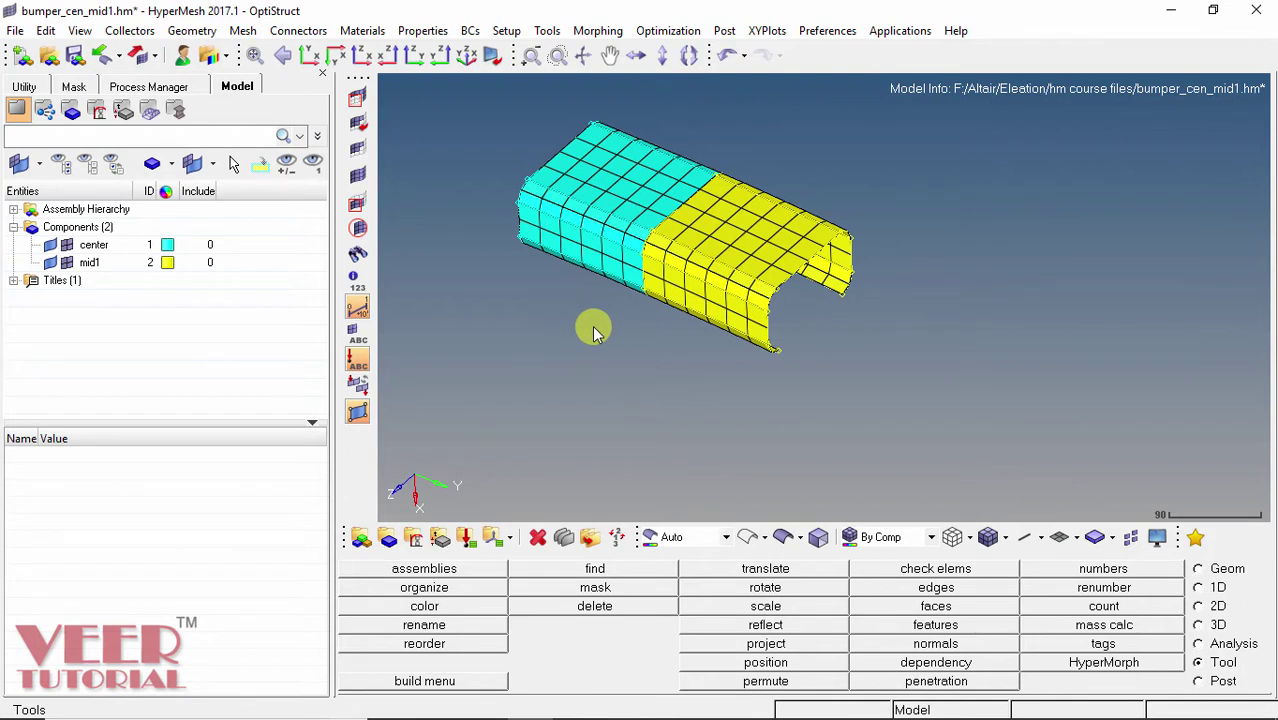
- Bring up the Import Model panel from the Import toolbar dropdown
click(17, 33)
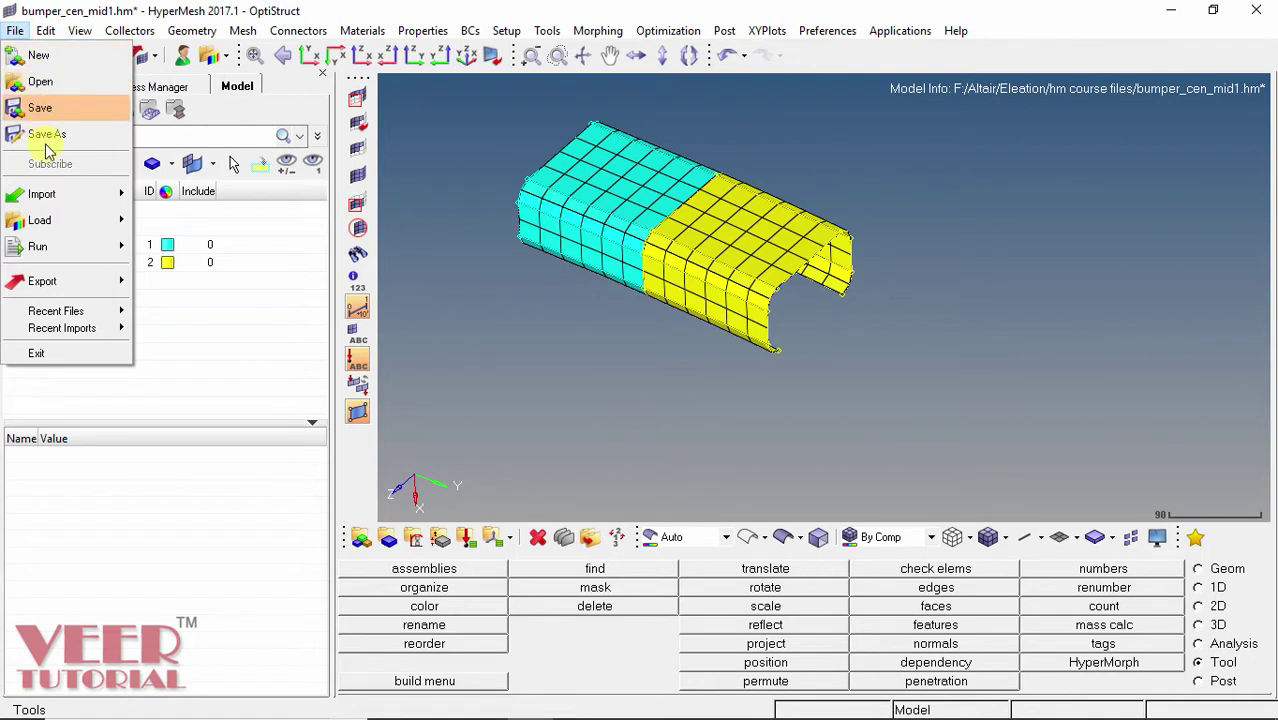
mouse_move(52, 203)
click(120, 62)
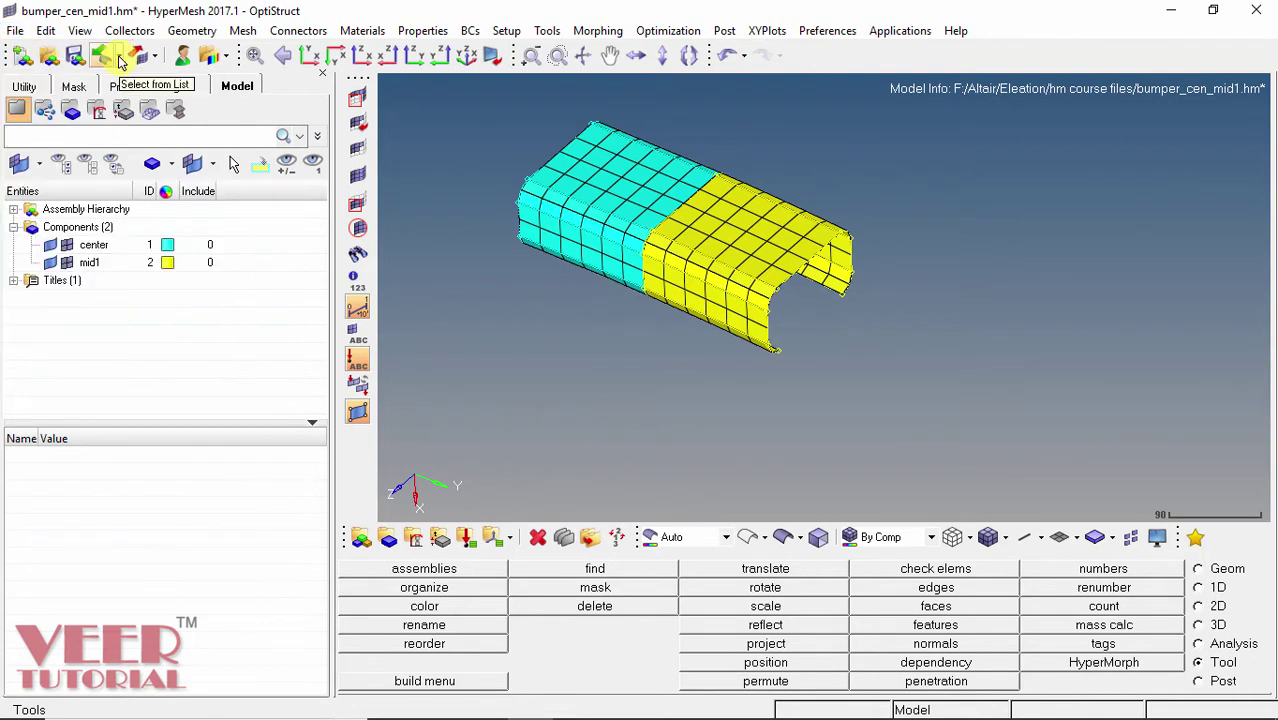
click(120, 62)
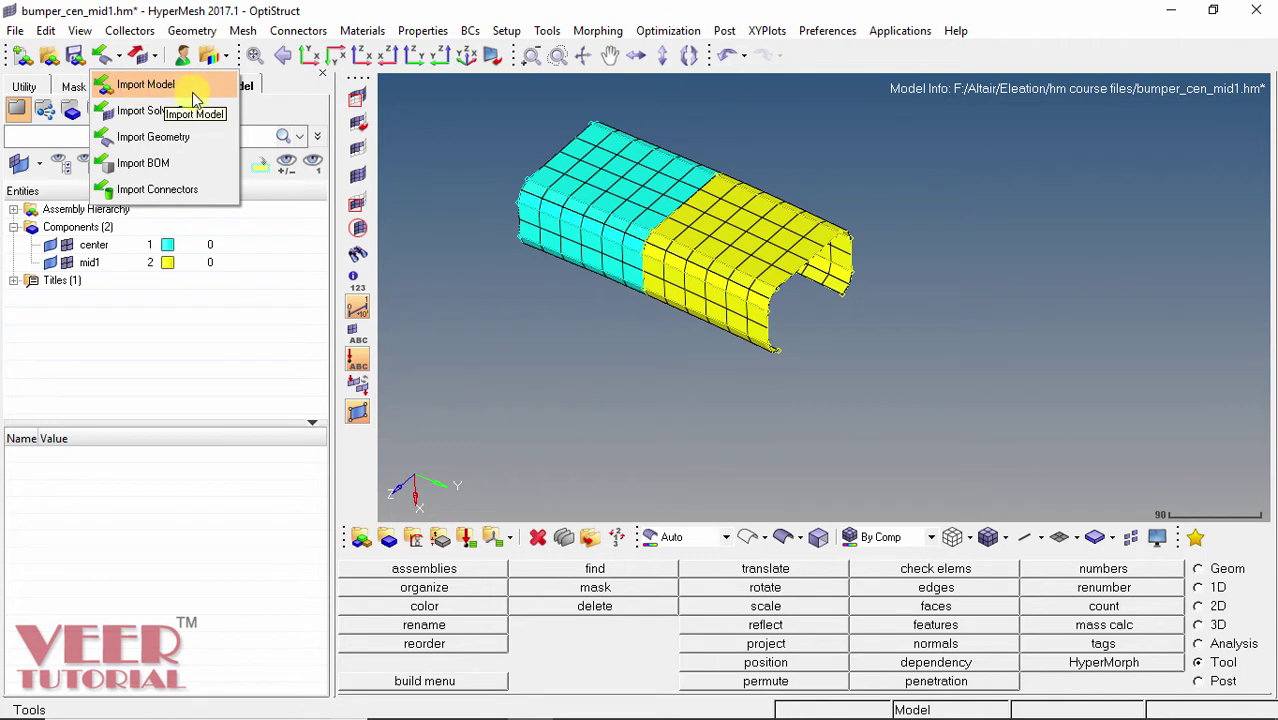
click(141, 88)
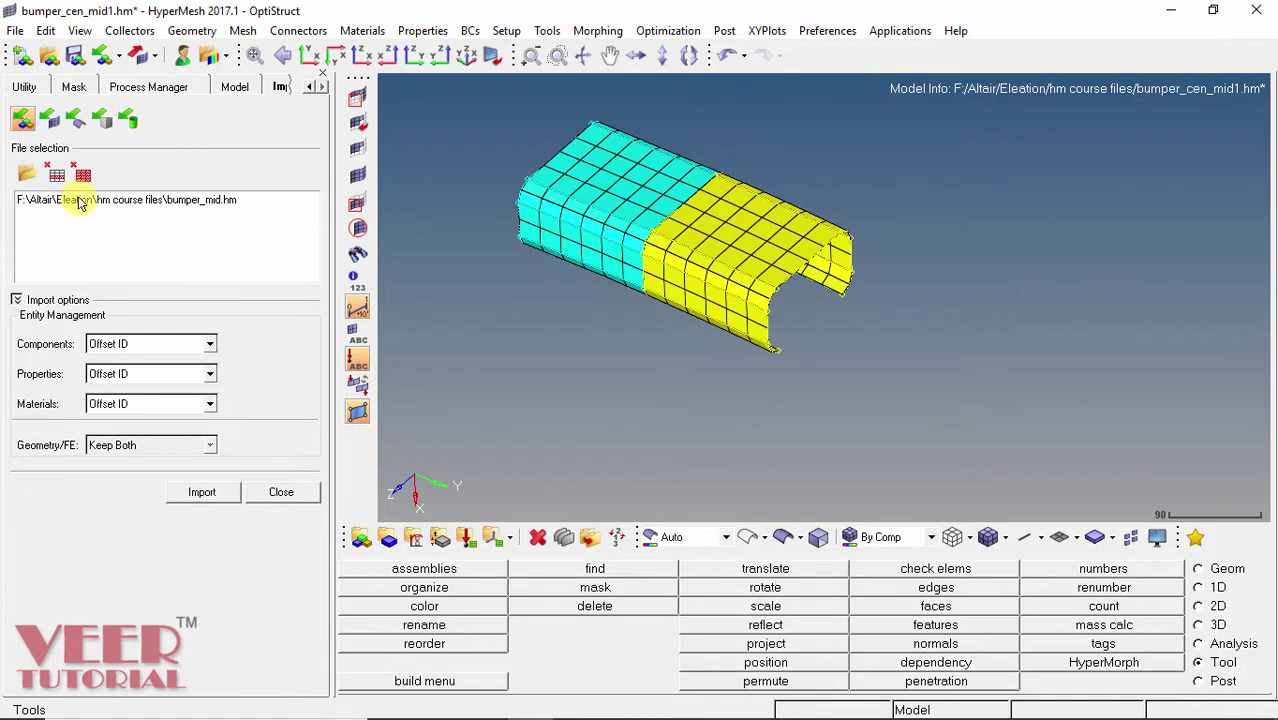
- Replace the old import file with bumper_mid.hm from hm course files and import it
click(80, 202)
click(55, 172)
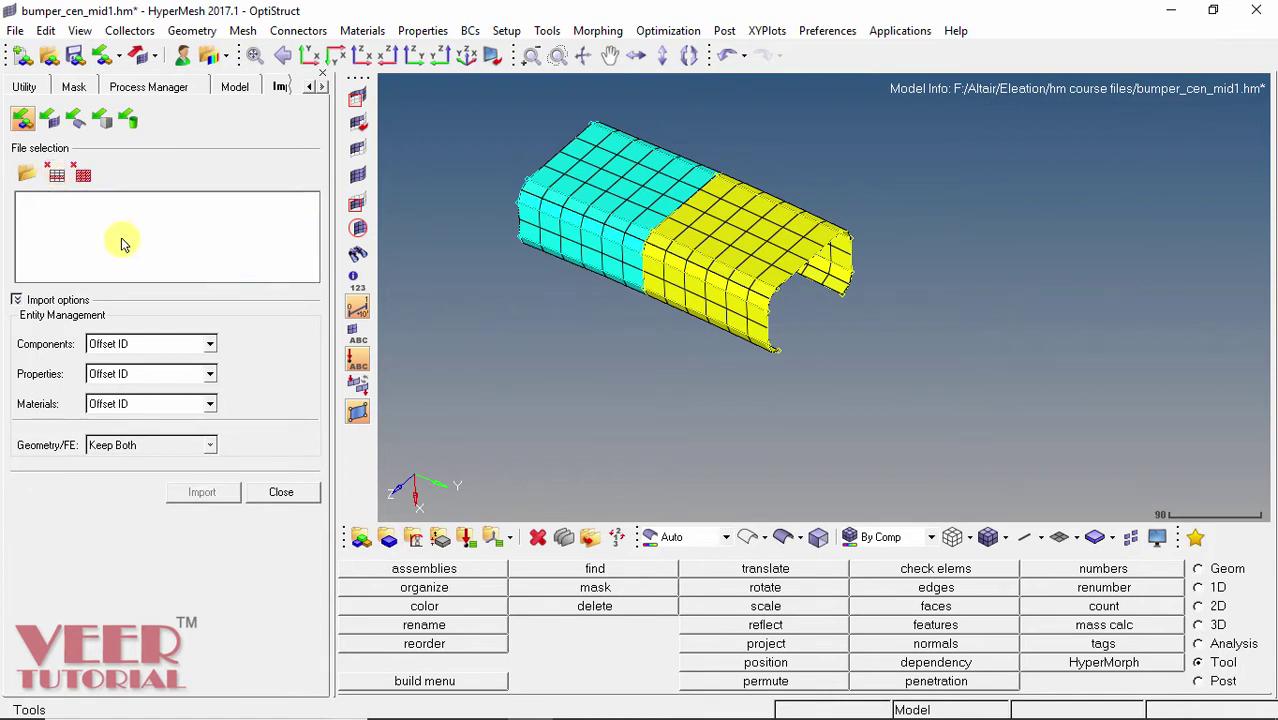
click(30, 178)
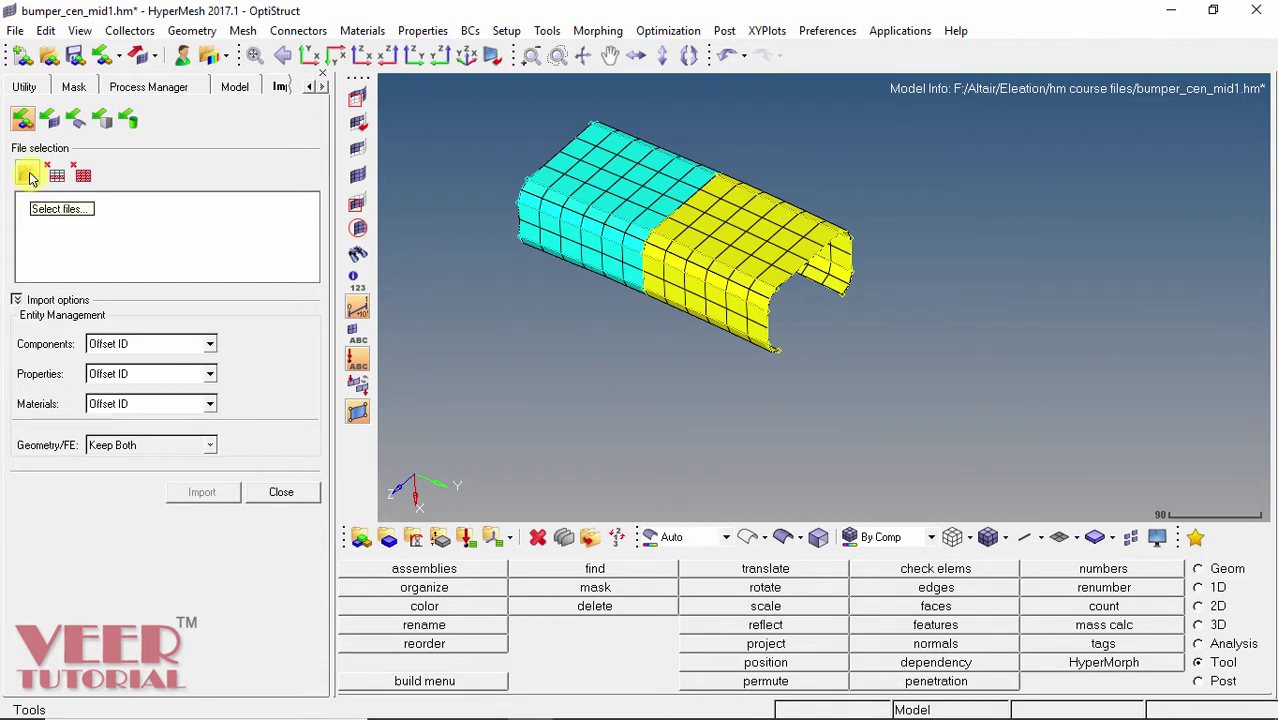
click(30, 178)
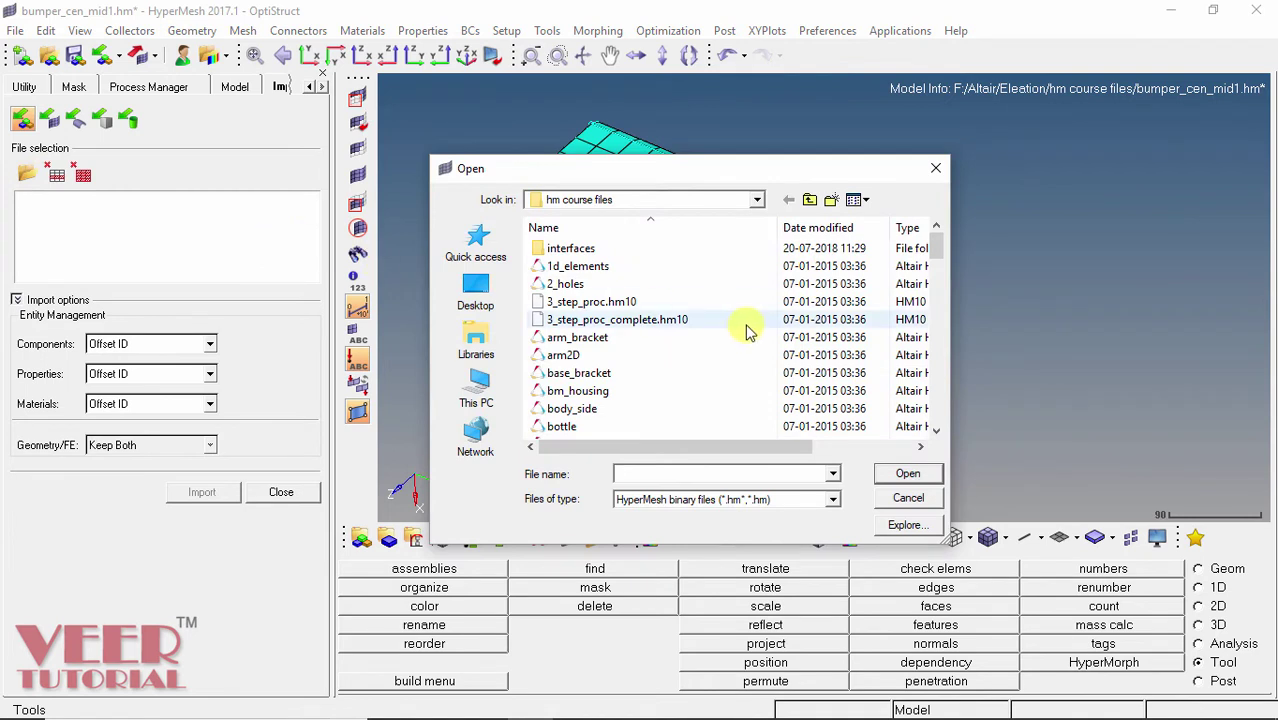
scroll(700, 314, down, 4)
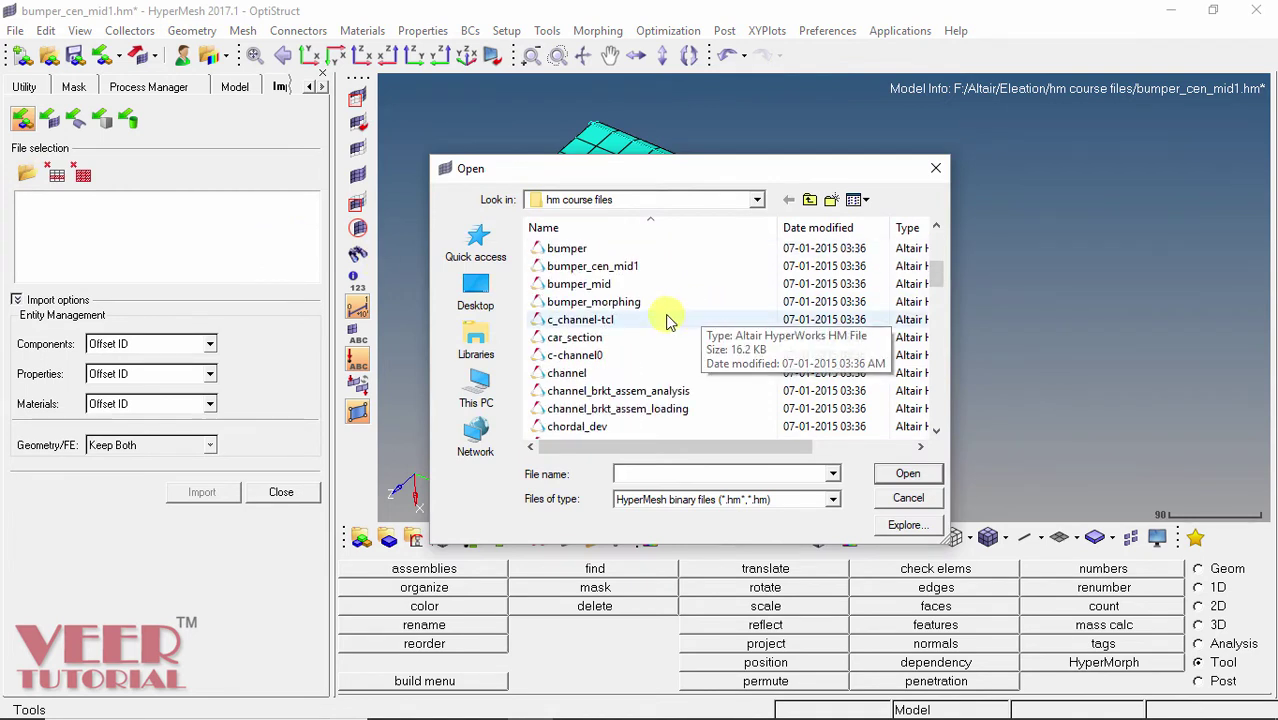
click(560, 286)
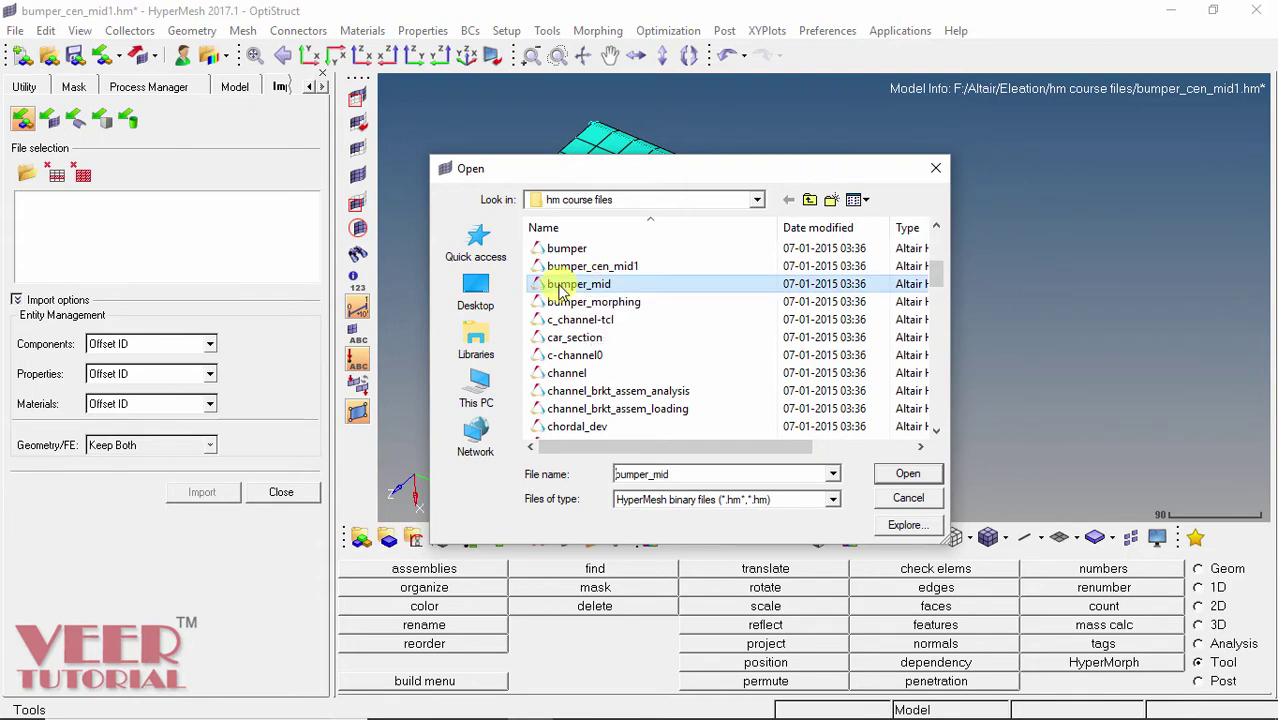
click(903, 475)
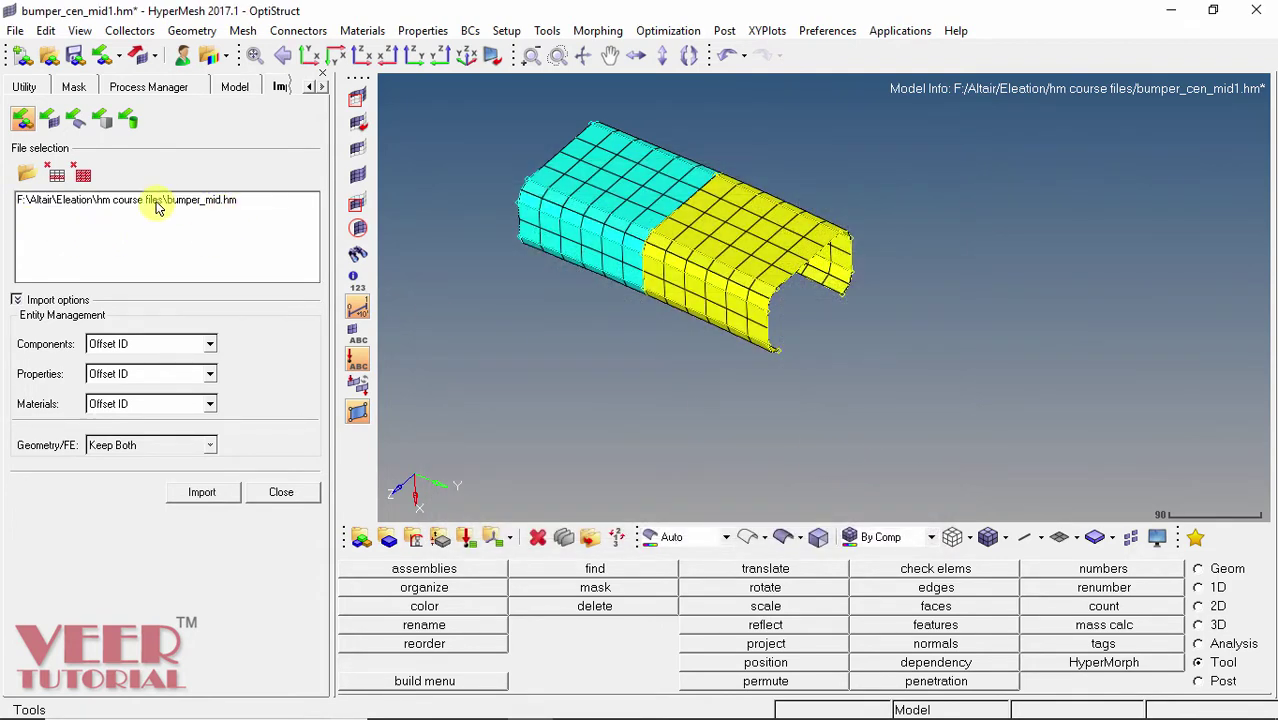
click(190, 206)
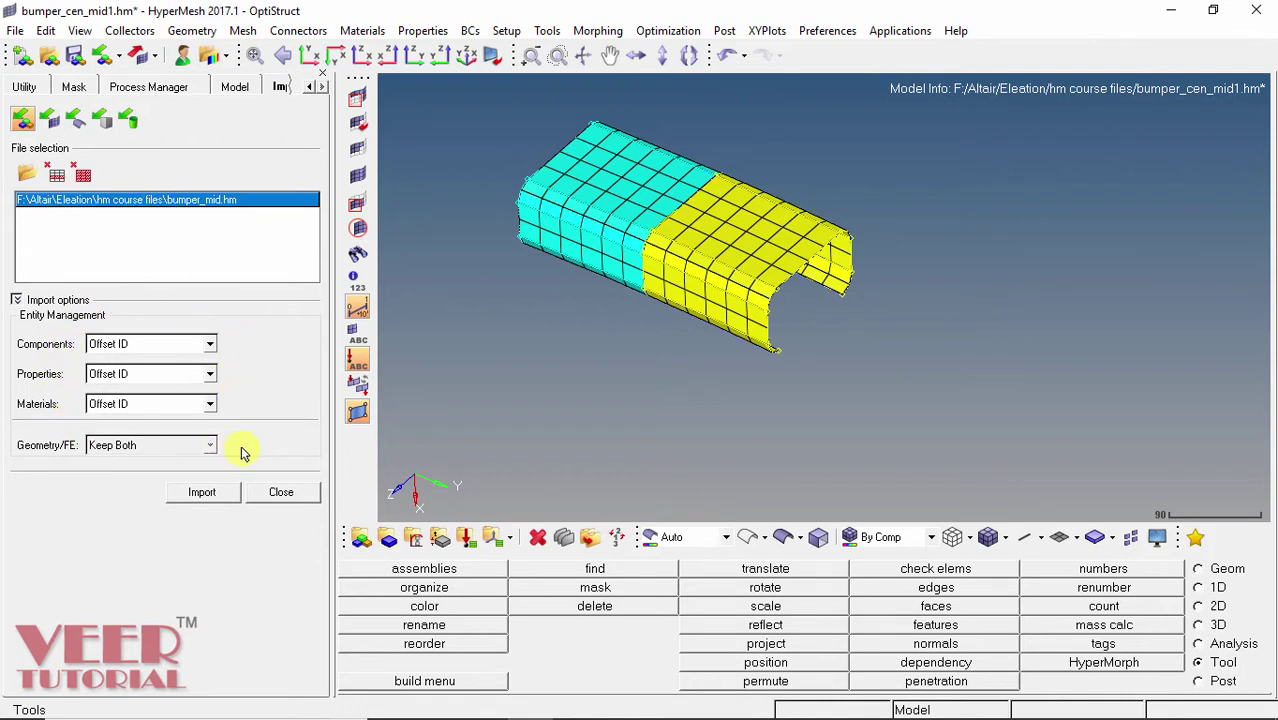
click(200, 493)
- Close the Import panel and check that mid2 now appears among the three components
click(281, 492)
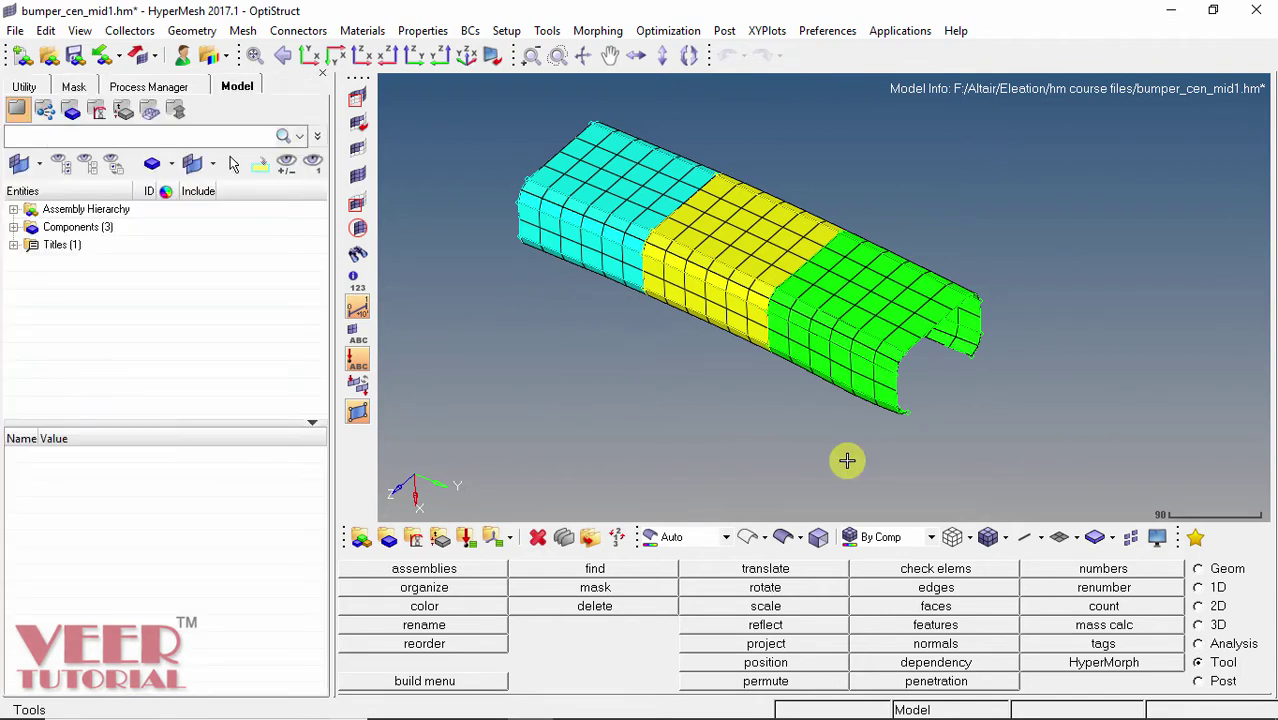
click(13, 227)
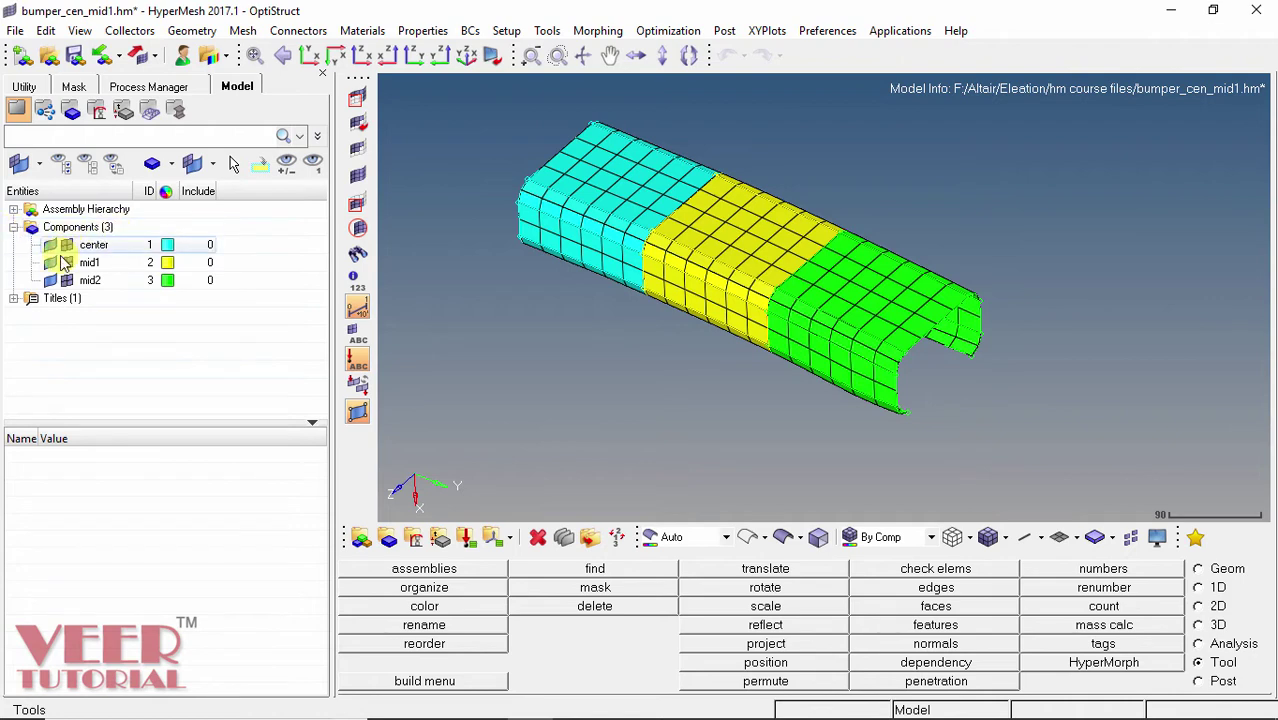
click(13, 228)
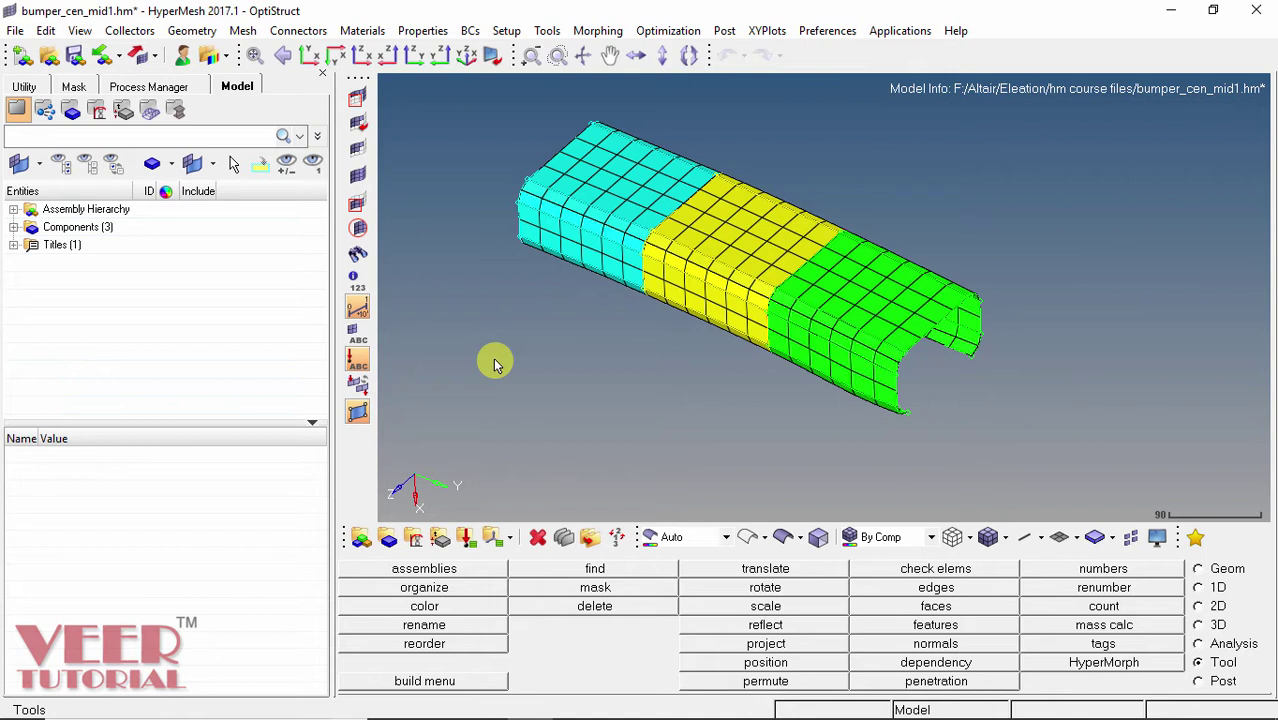
click(120, 62)
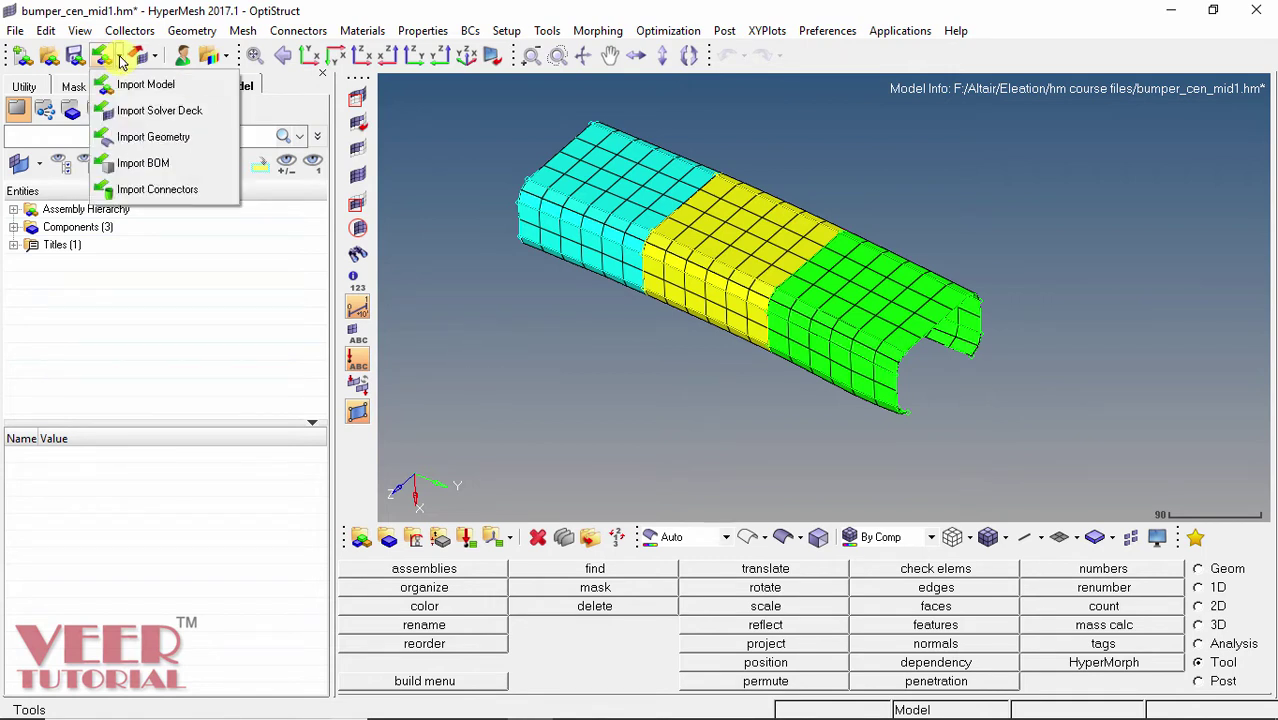
- Import bumper_end.iges as IGES geometry from the course files
click(156, 140)
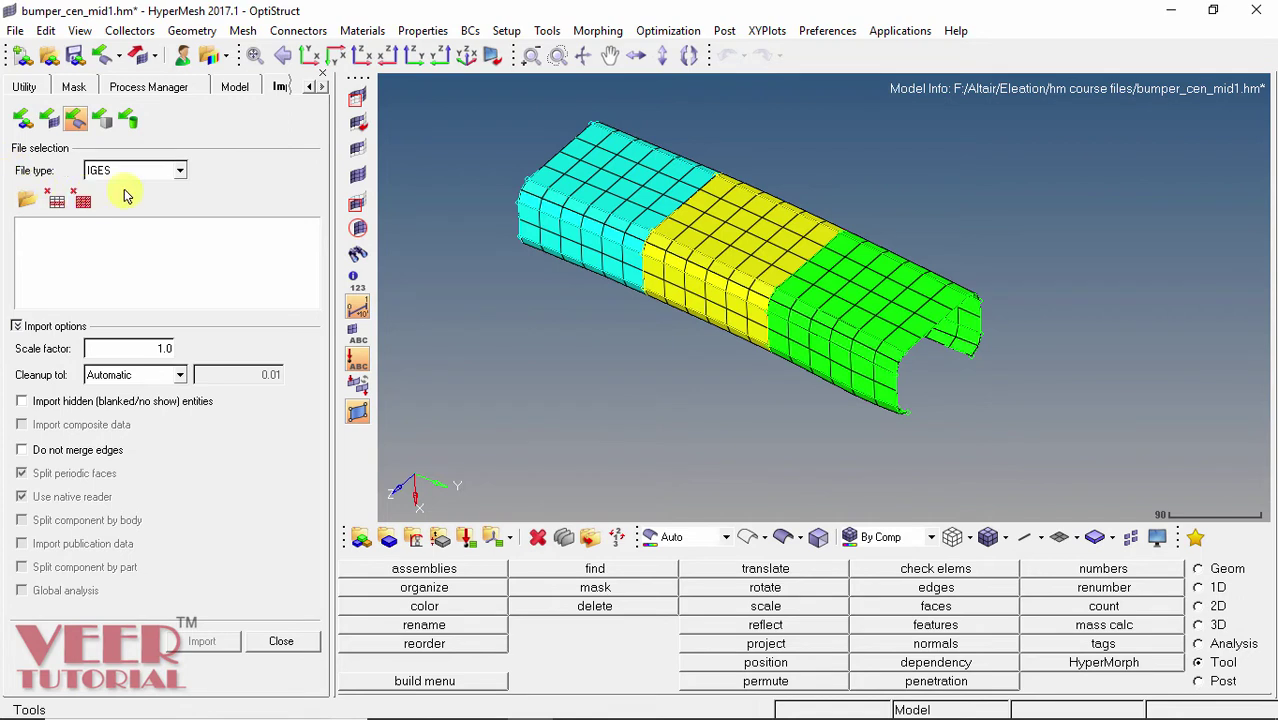
click(179, 172)
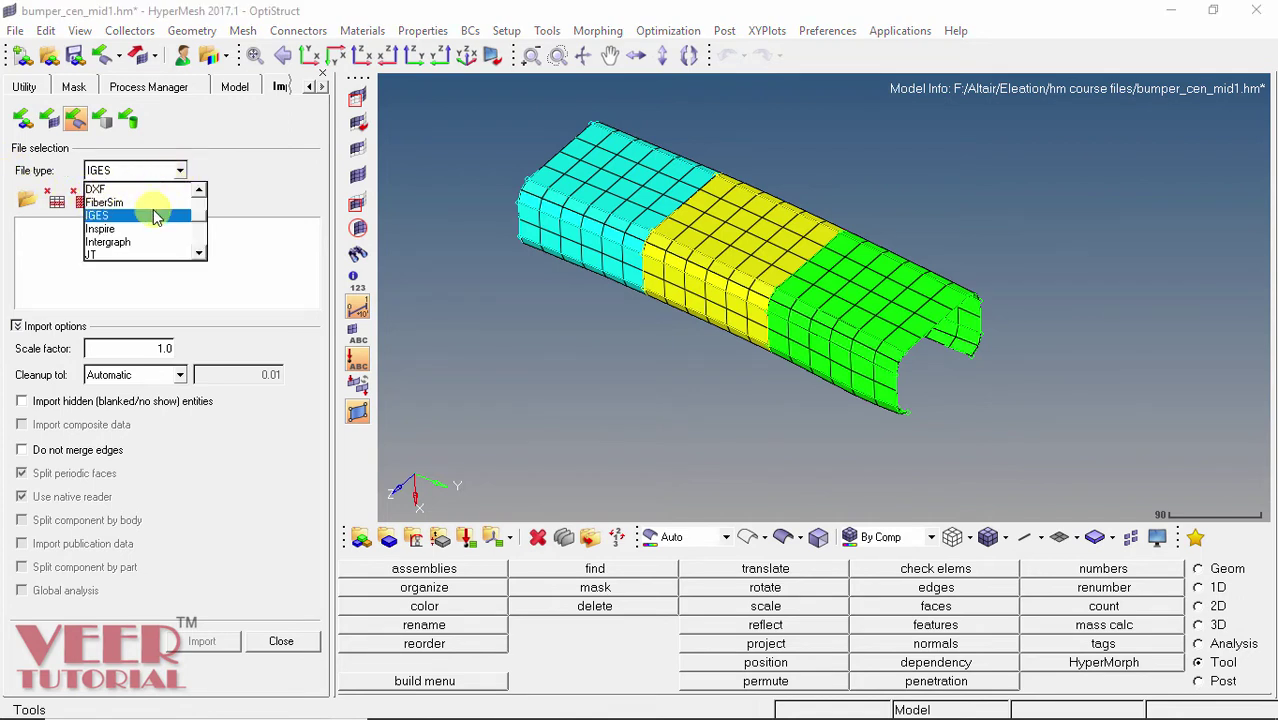
click(200, 254)
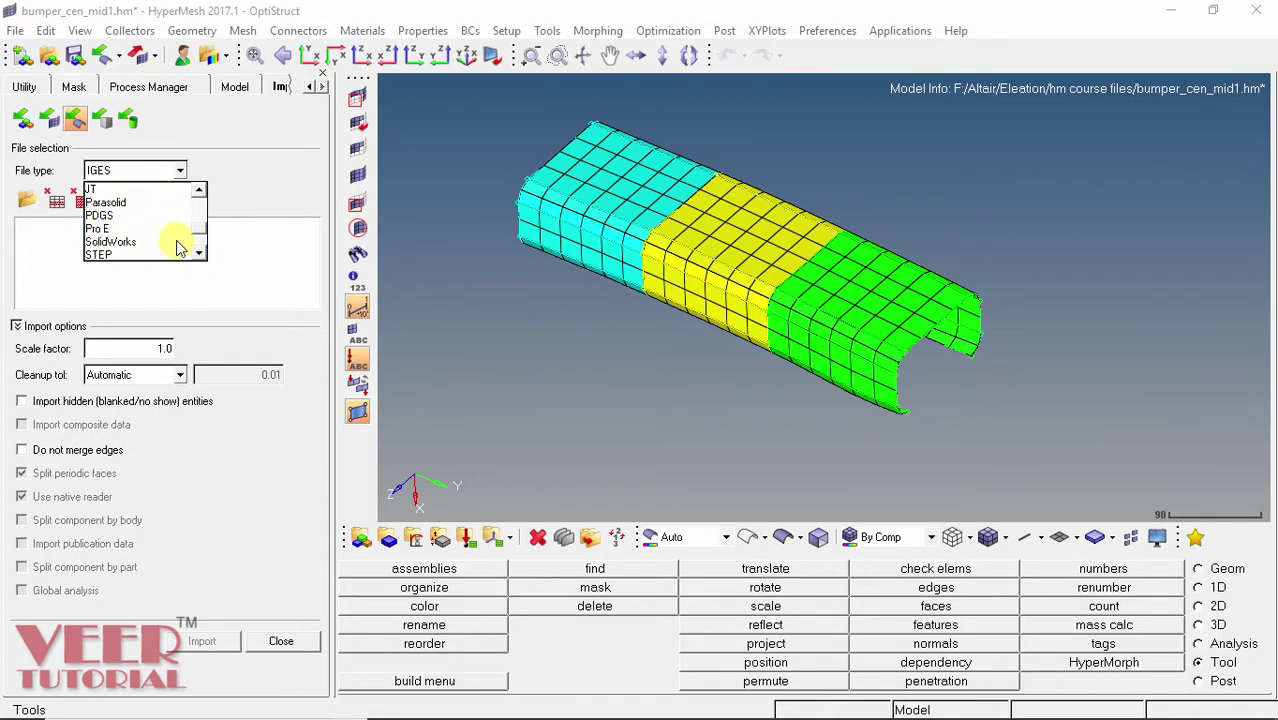
scroll(130, 216, up, 2)
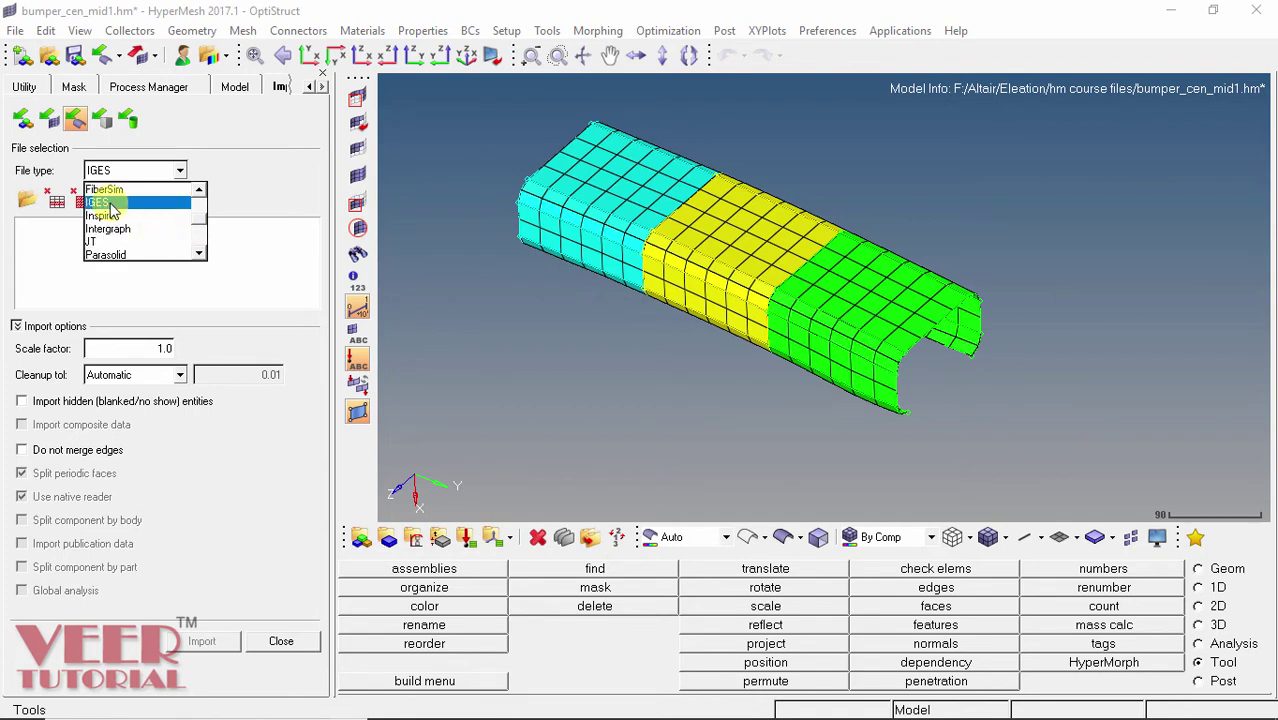
click(100, 203)
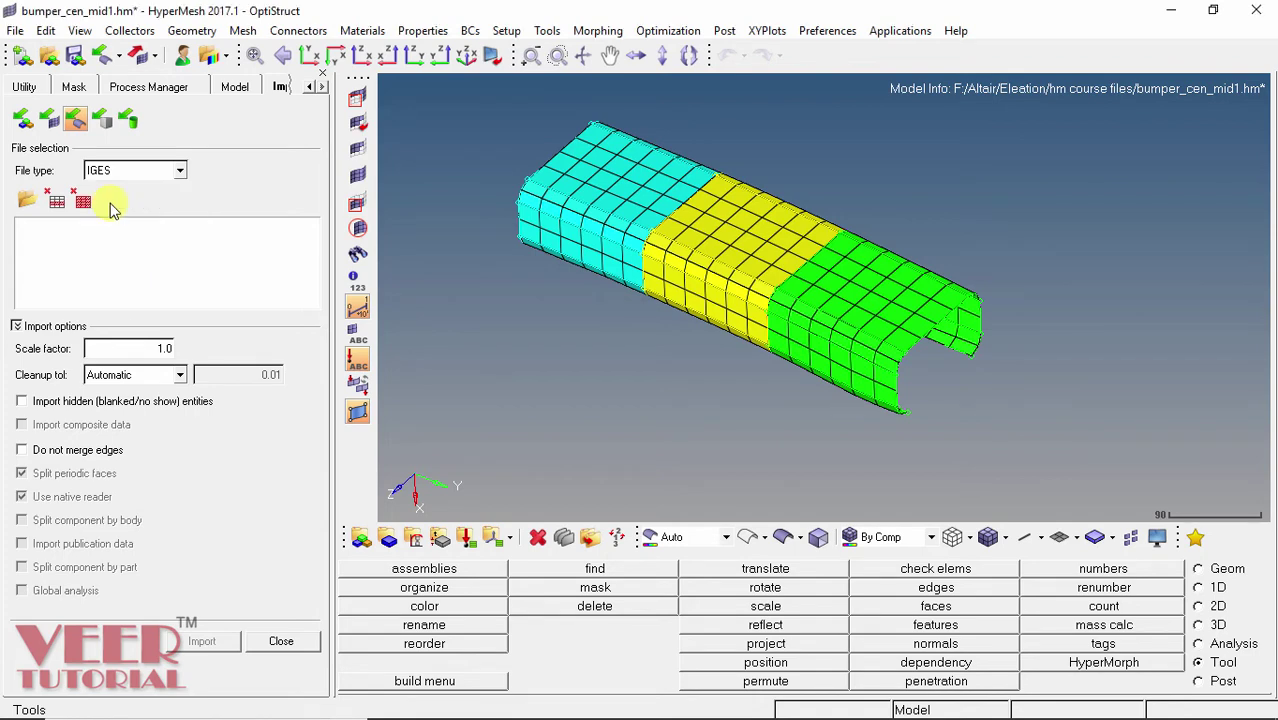
click(32, 207)
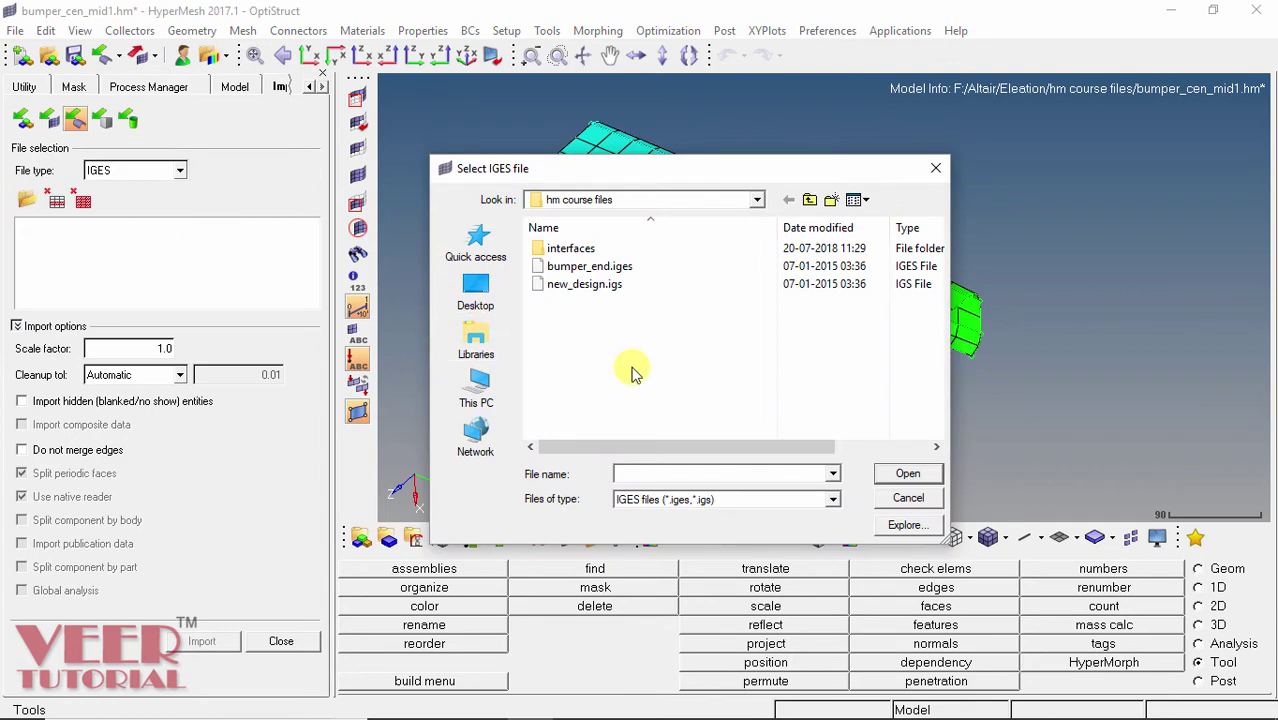
click(589, 266)
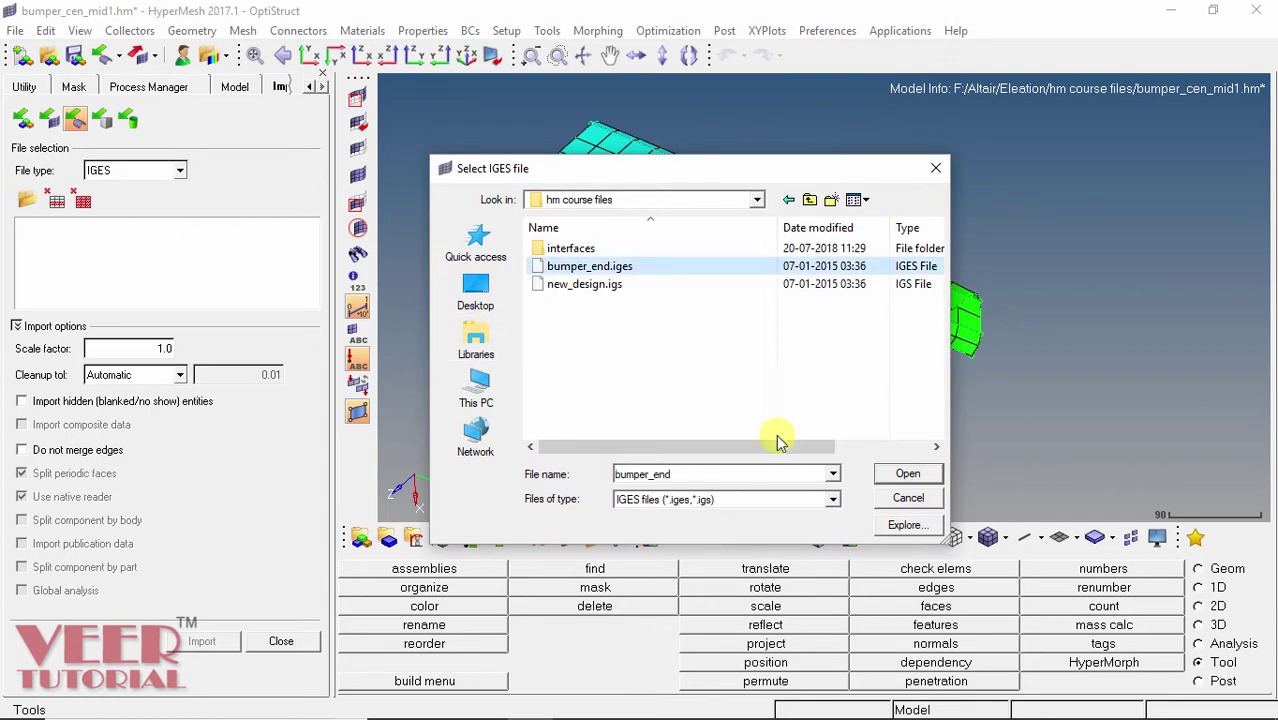
click(908, 476)
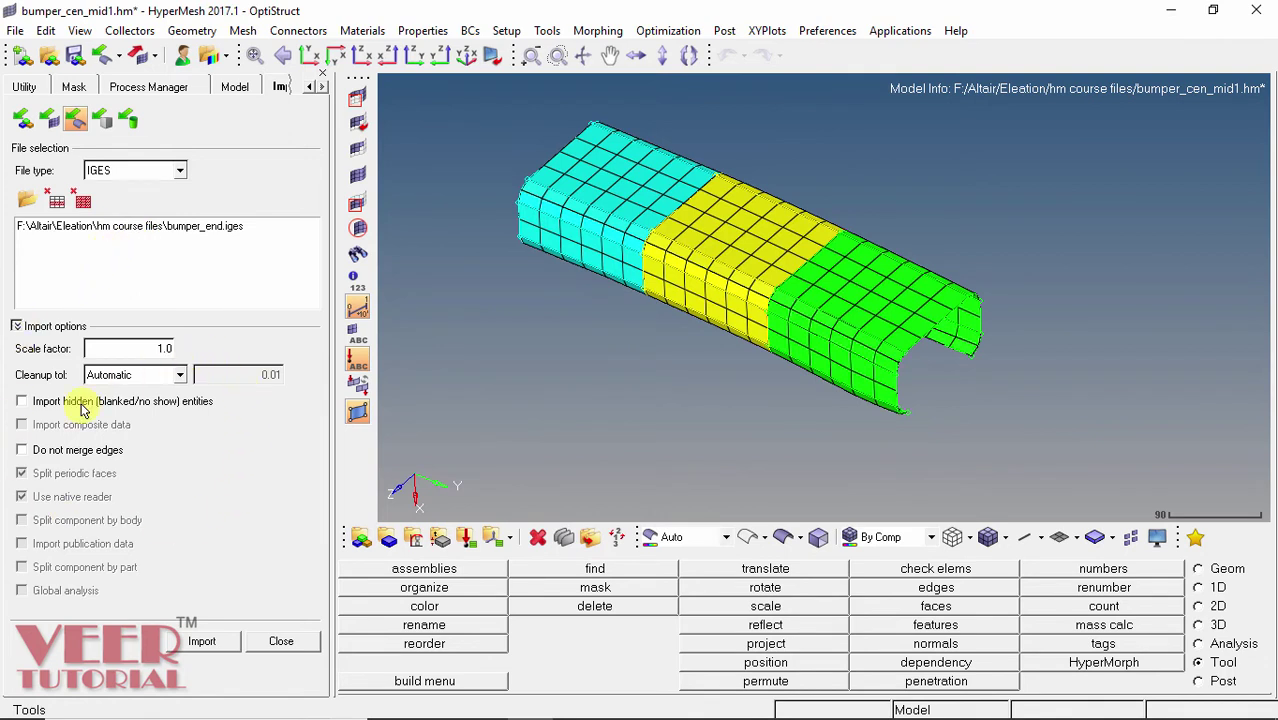
click(206, 648)
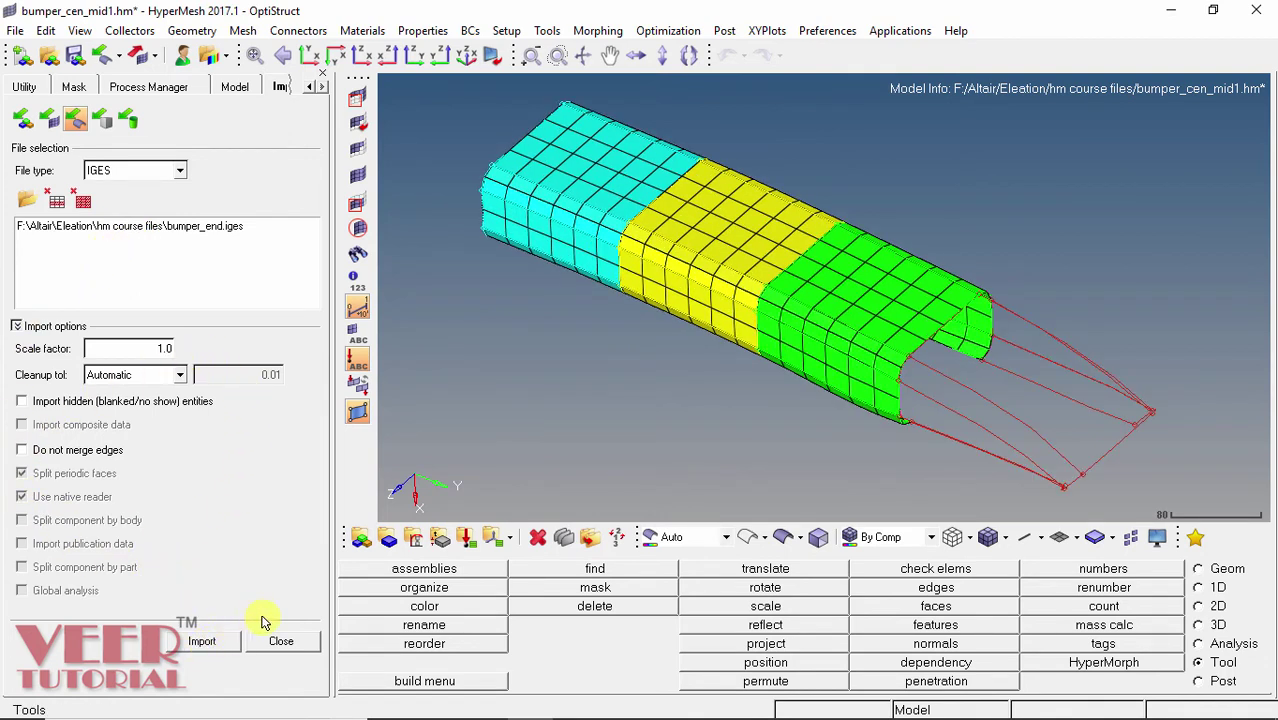
- Close the import panel, expand Components, and show the lvl4 geometry as shaded surfaces with edges
click(295, 650)
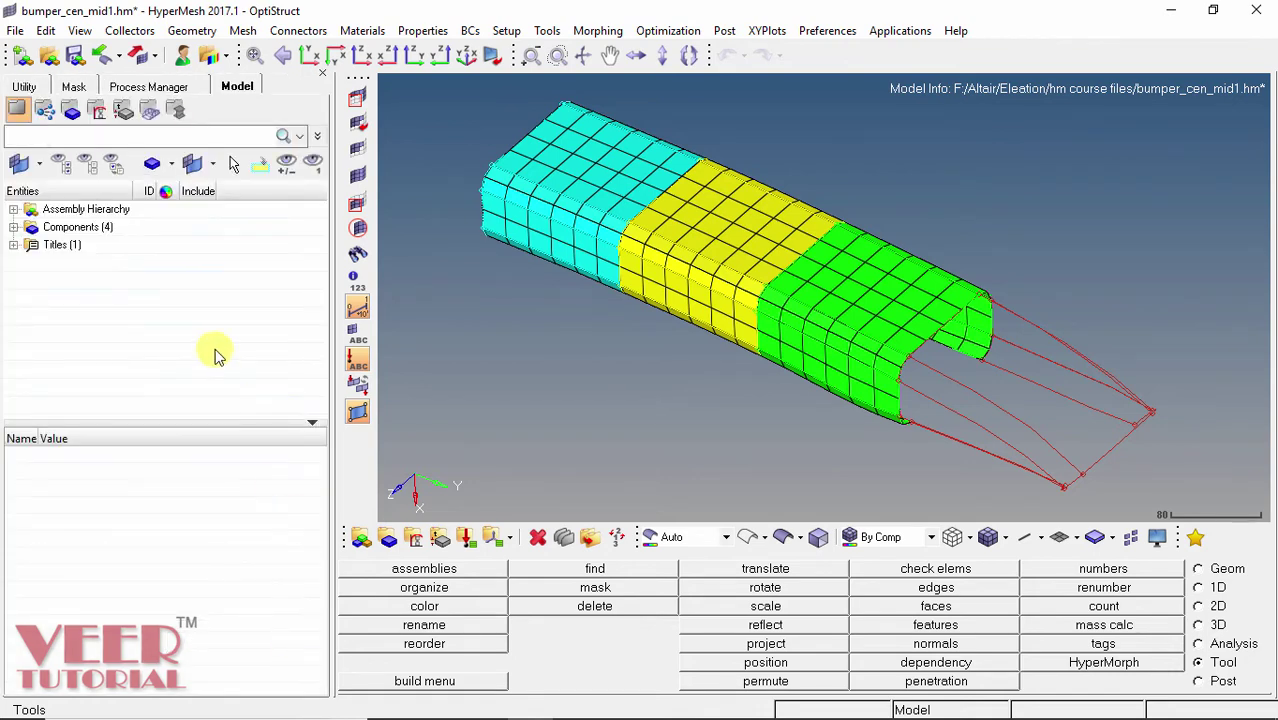
click(14, 229)
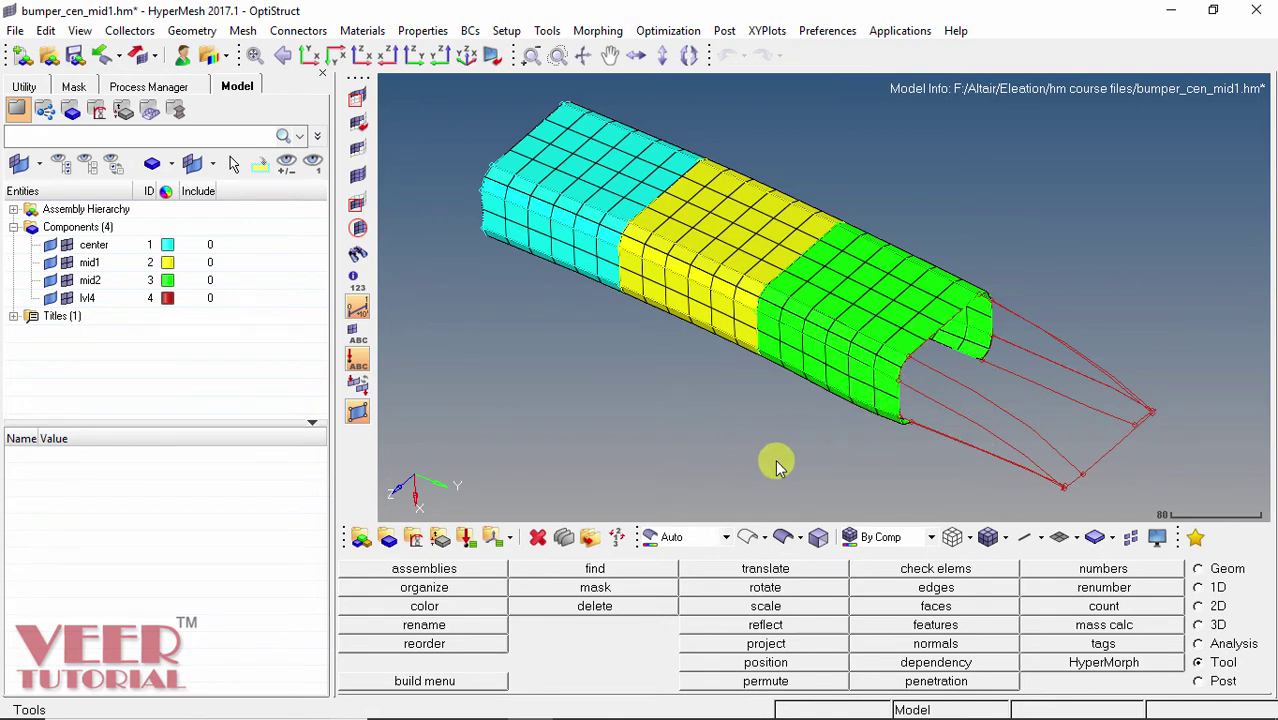
click(785, 539)
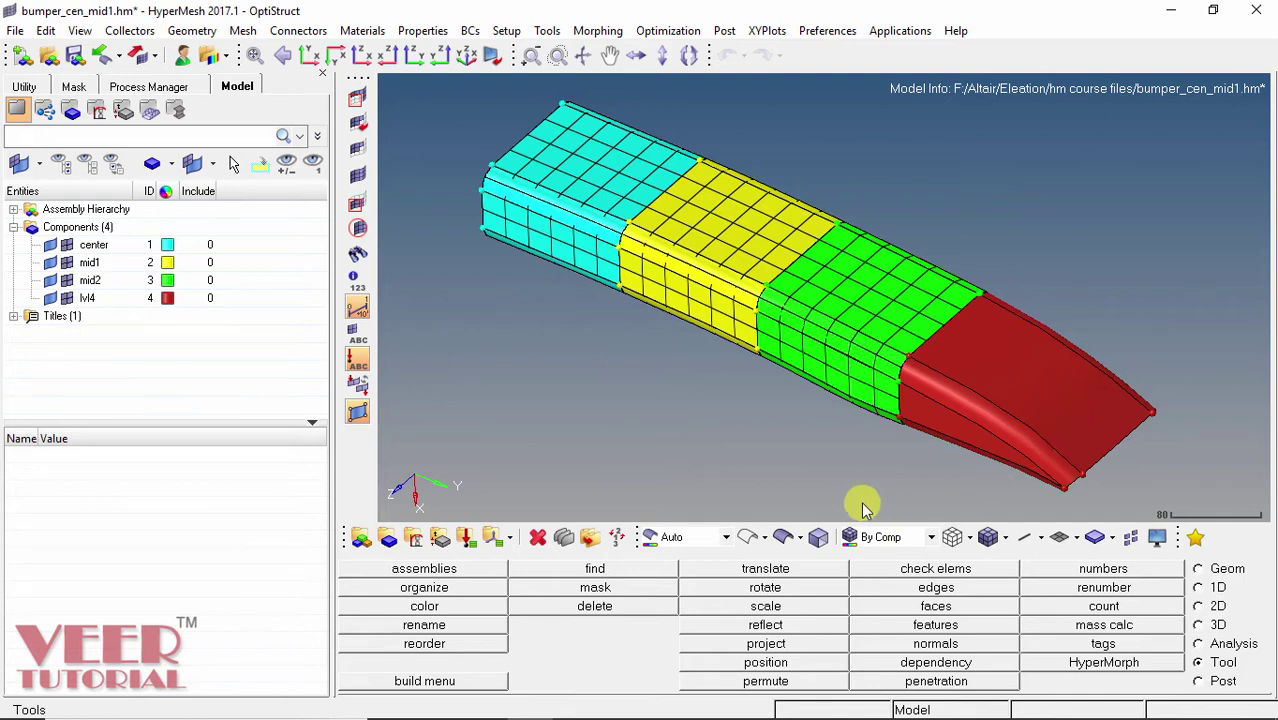
click(67, 299)
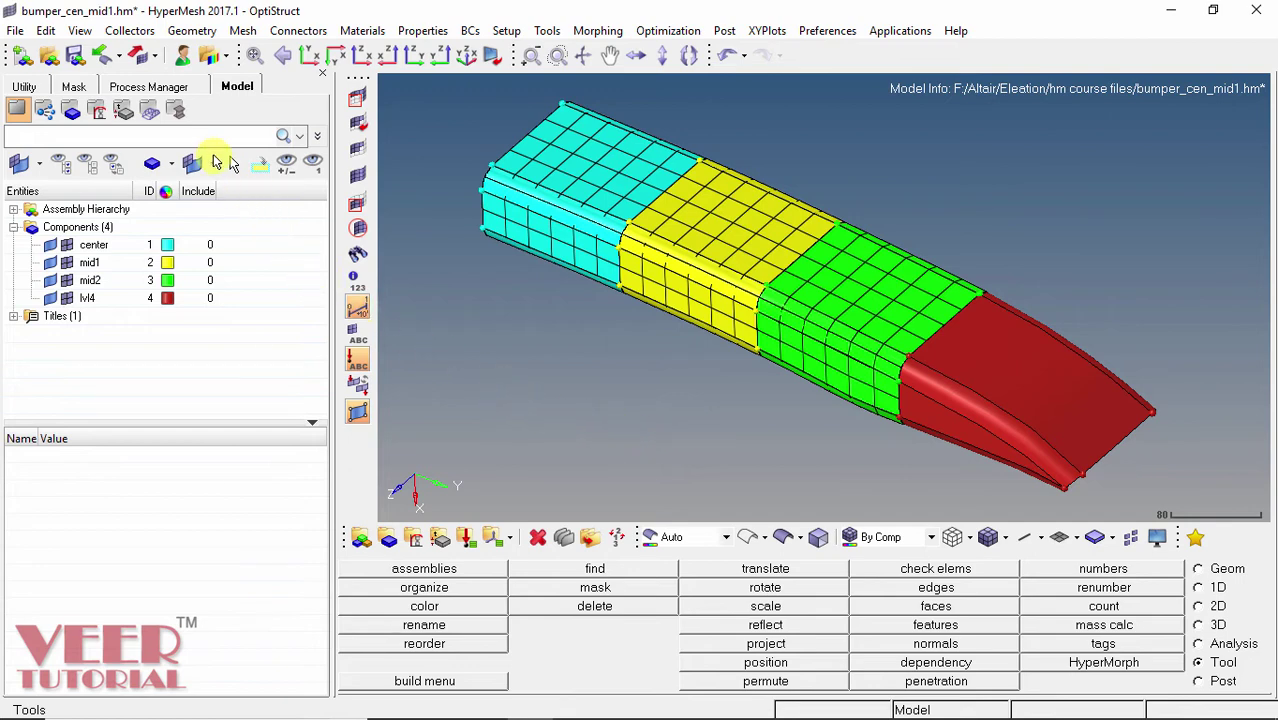
- Import the bumper_end_rgd.fem solver deck using the OptiStruct format
click(119, 60)
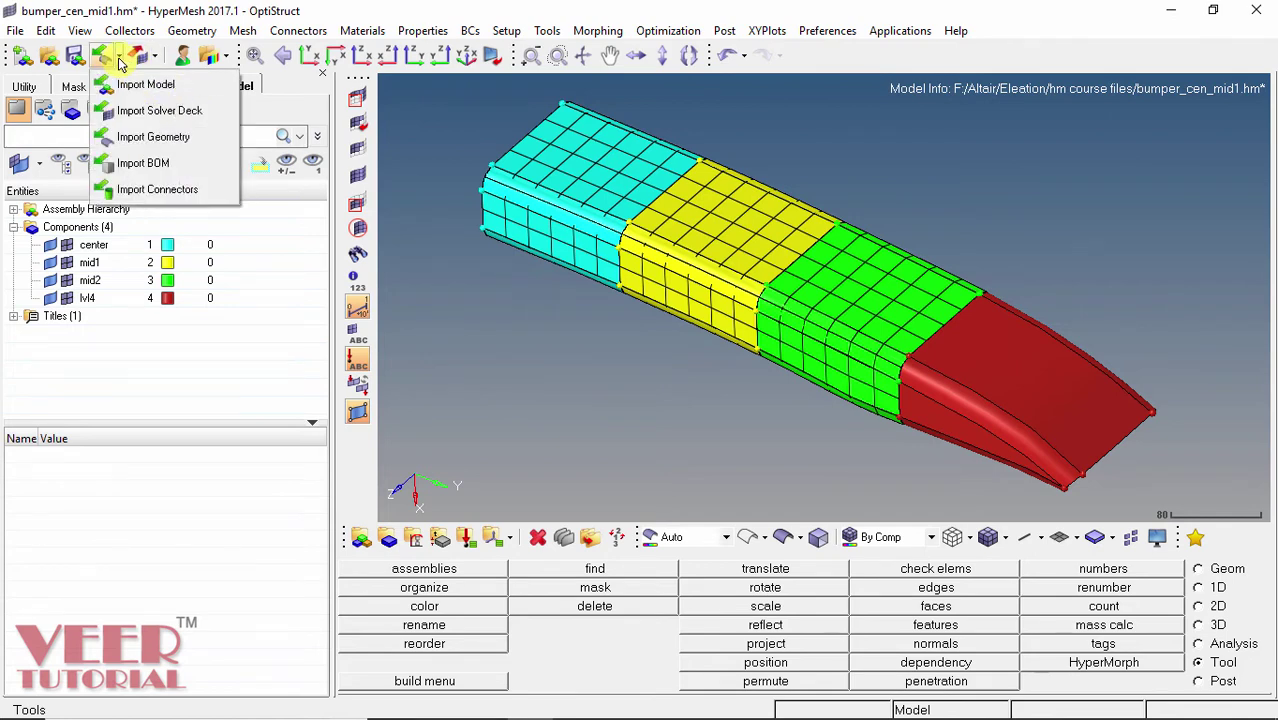
click(179, 120)
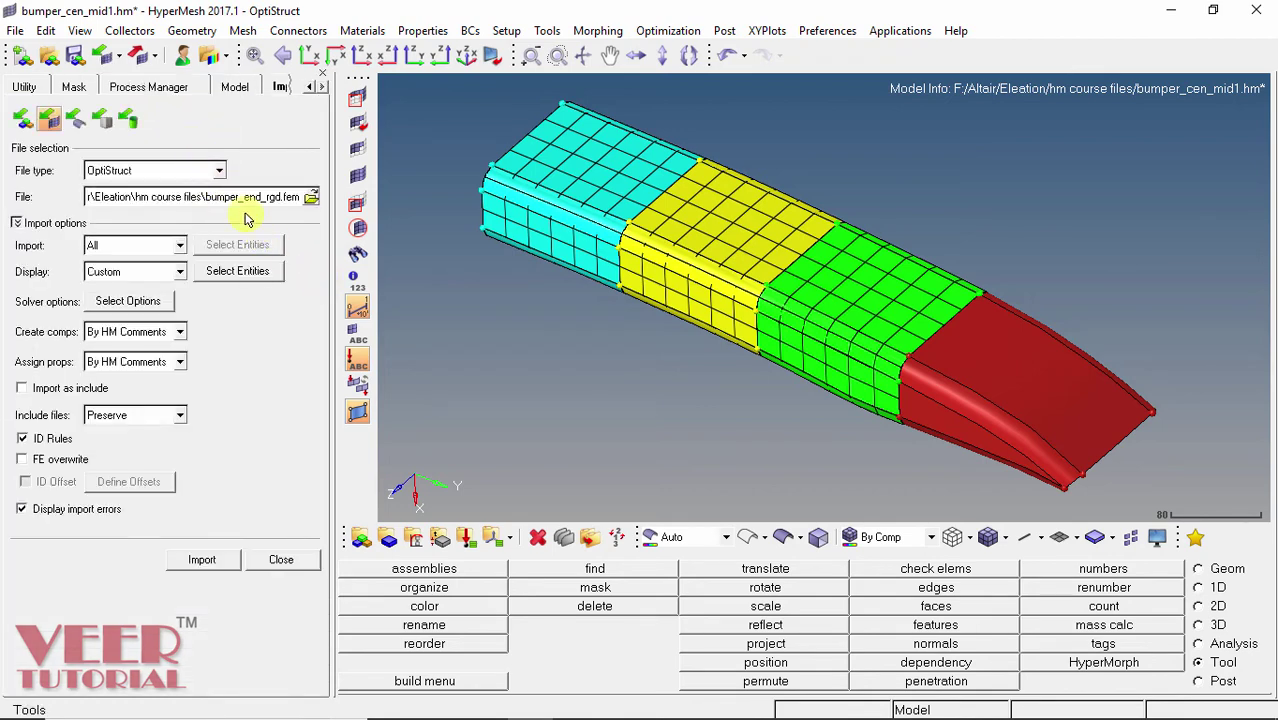
click(136, 174)
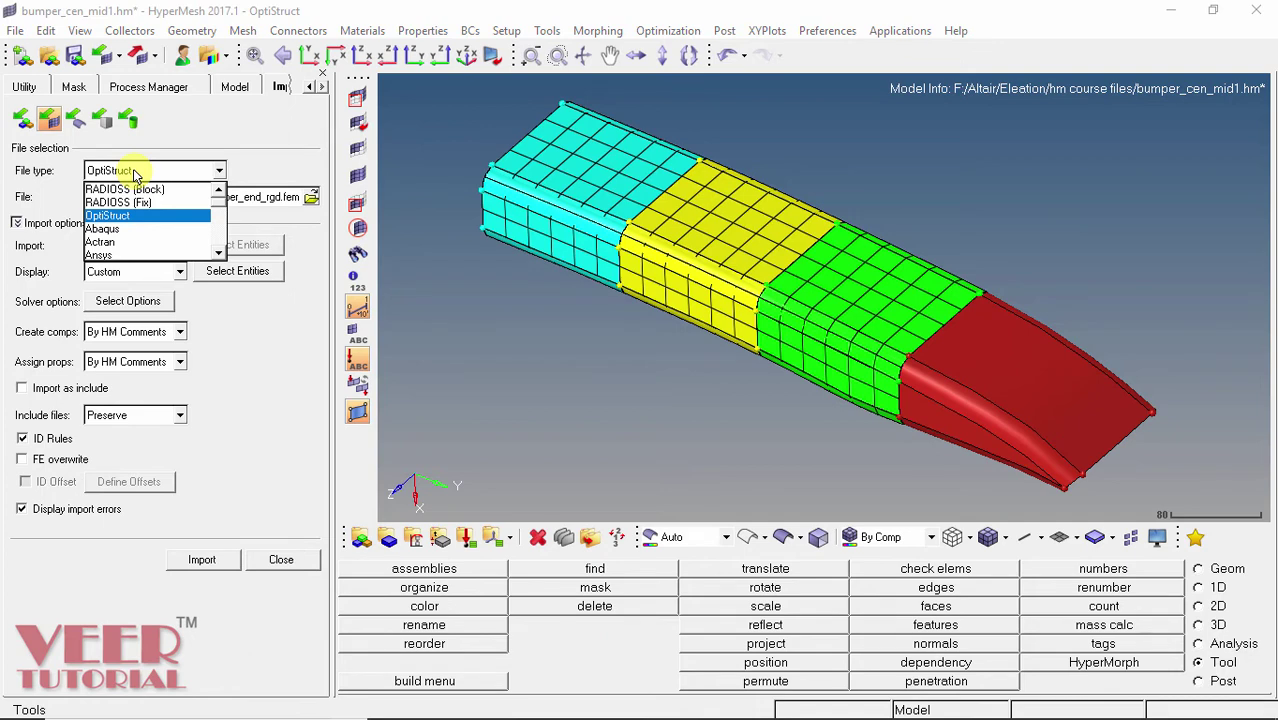
click(109, 216)
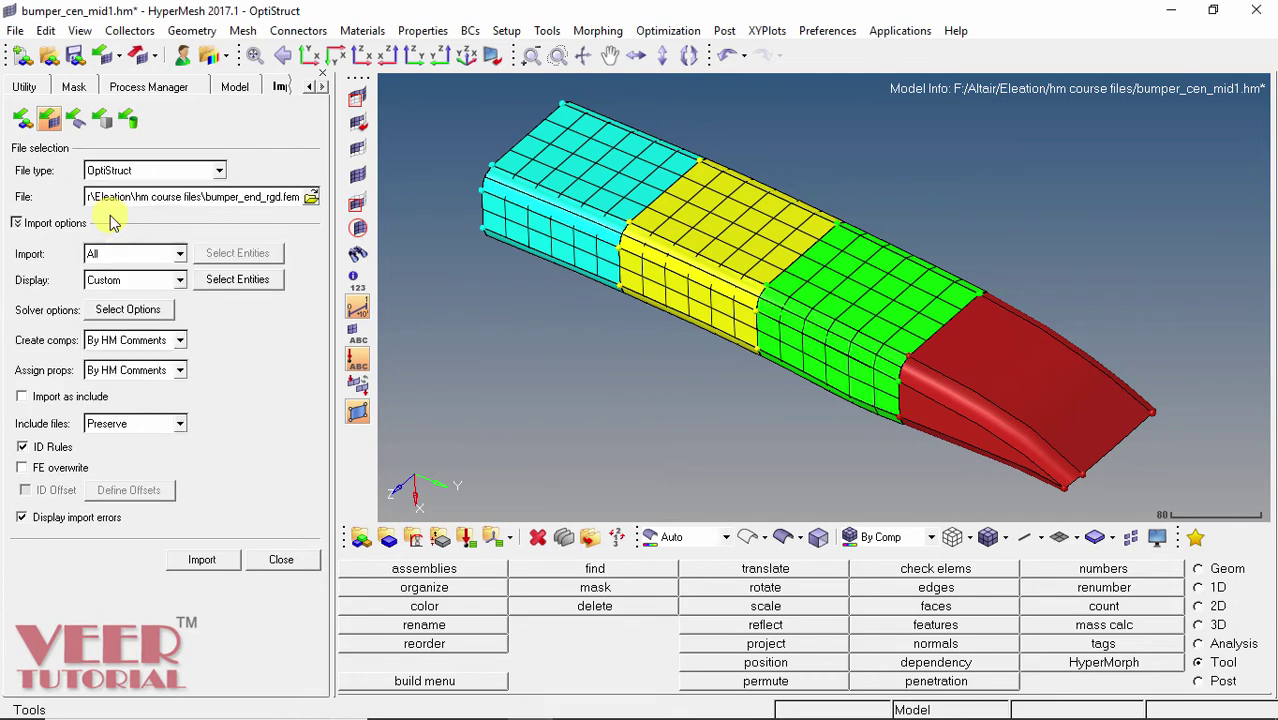
click(311, 199)
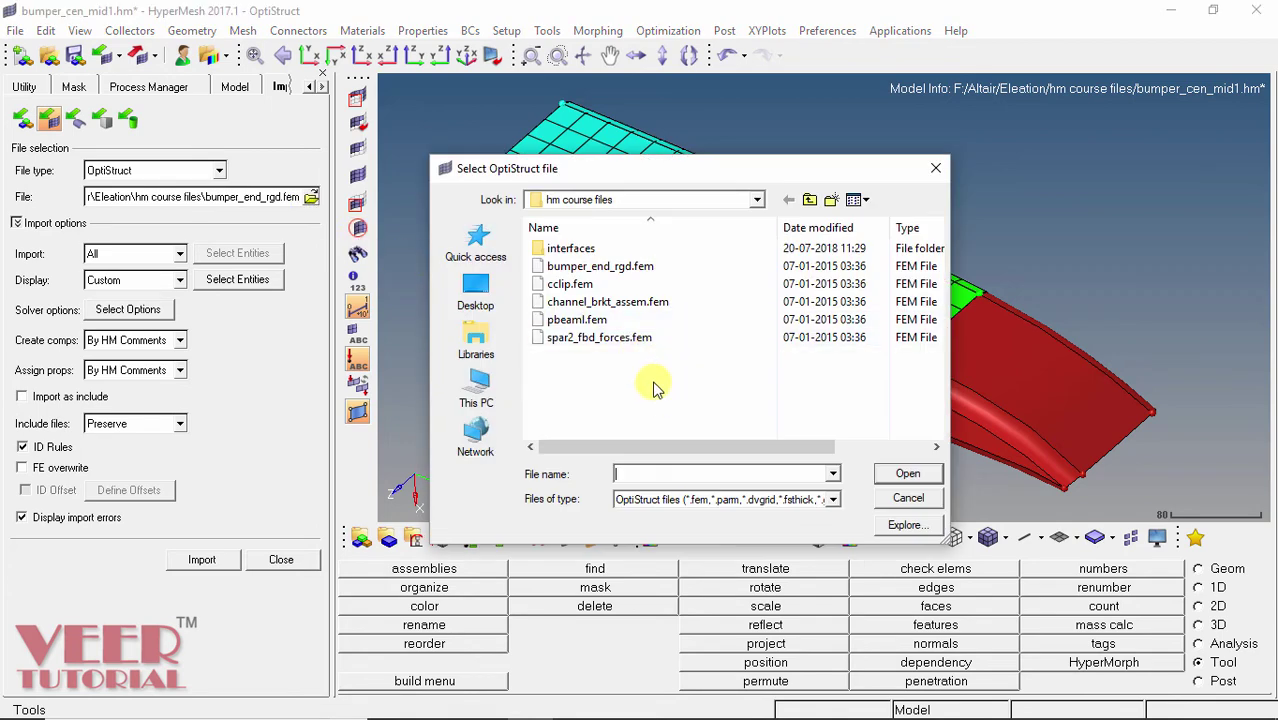
click(625, 268)
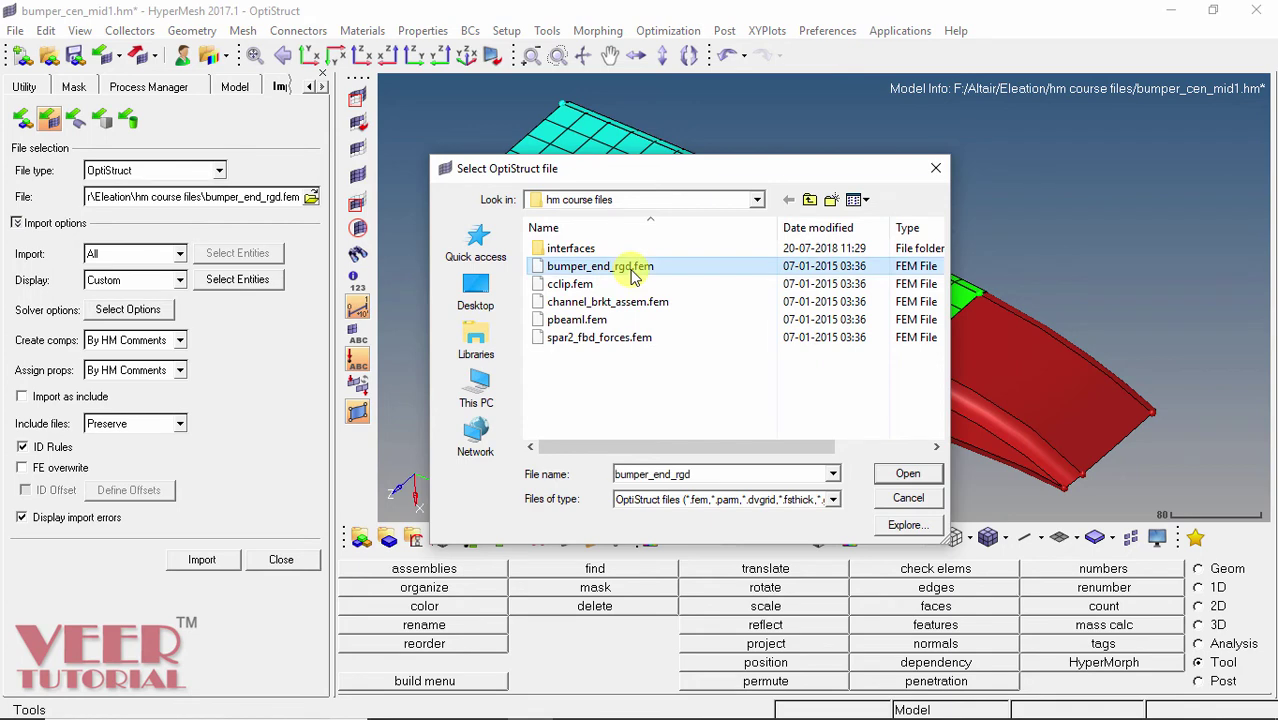
click(905, 474)
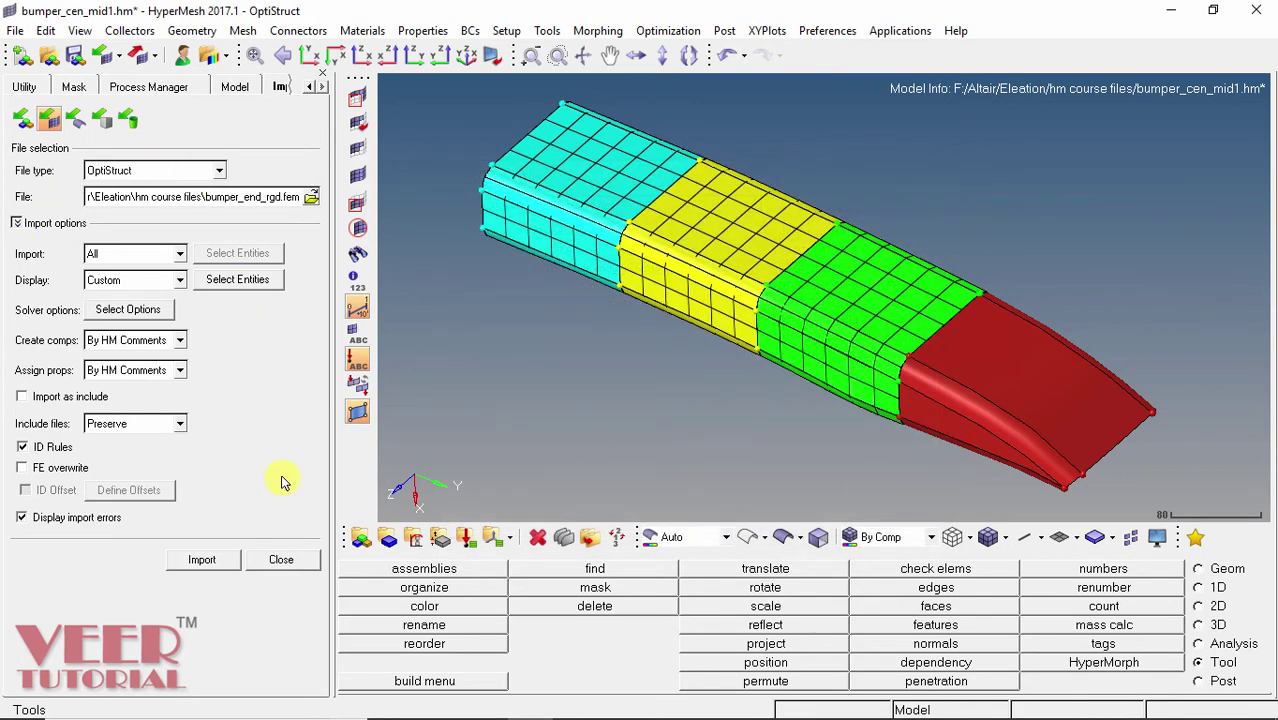
click(204, 560)
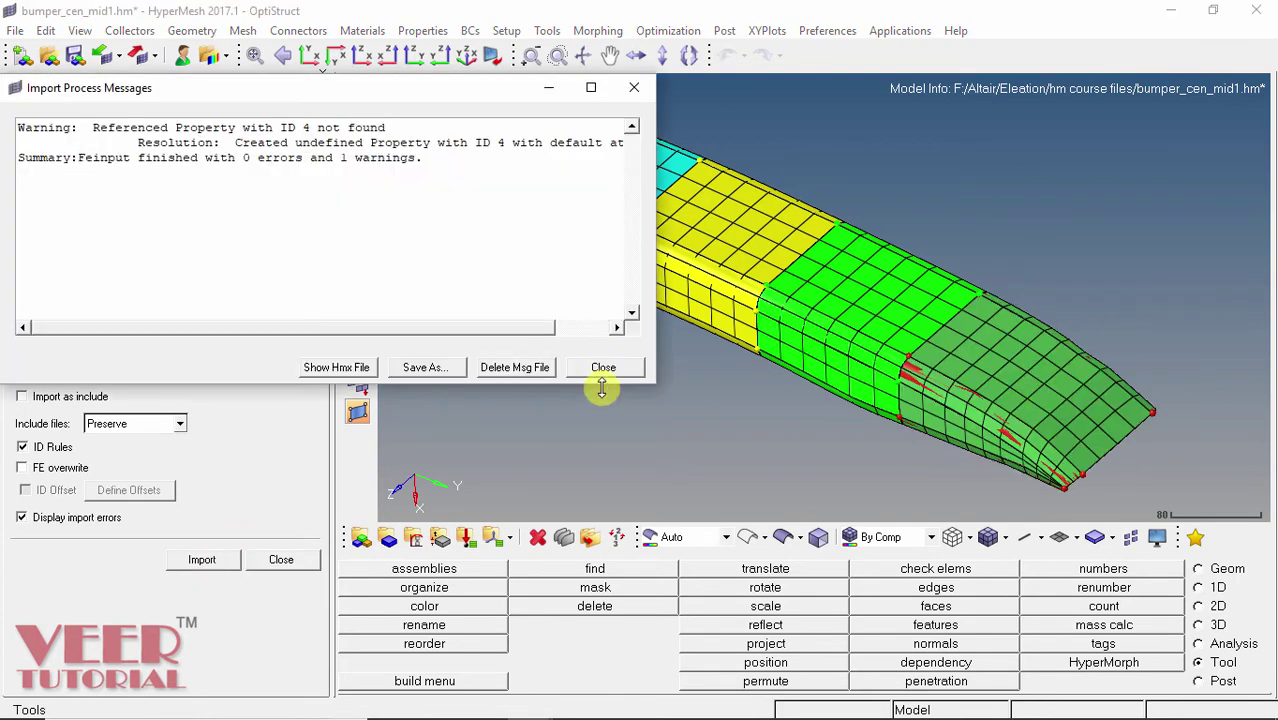
- Dismiss the import messages (0 errors, 1 warning) and close the Import panel
click(601, 367)
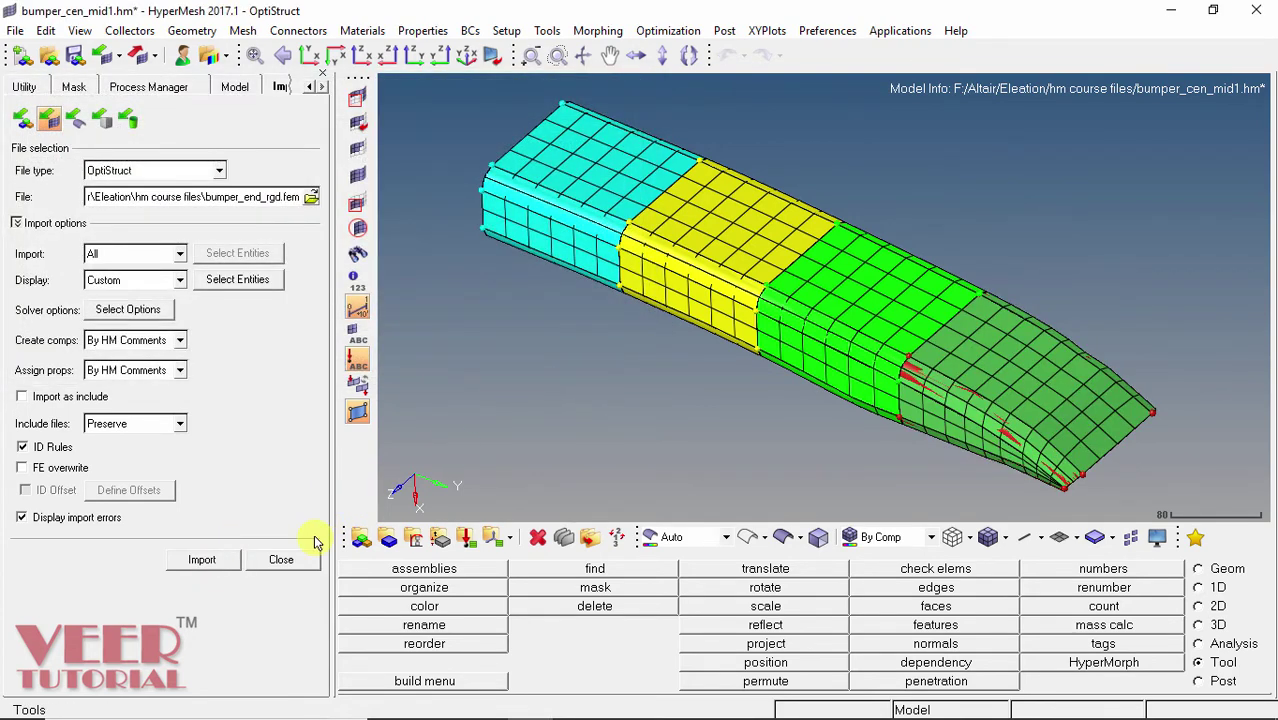
click(287, 560)
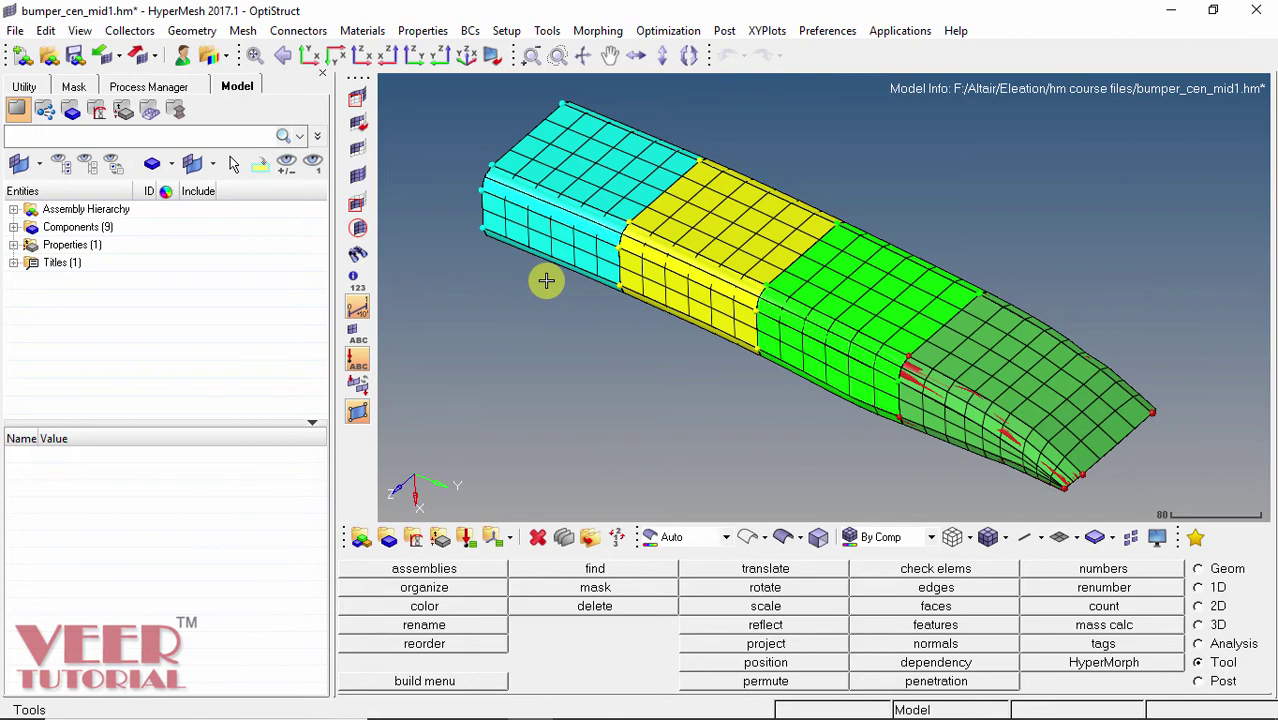
- Open Save As to save the model as bumper_cen_mid1 in HyperMesh binary format
click(19, 32)
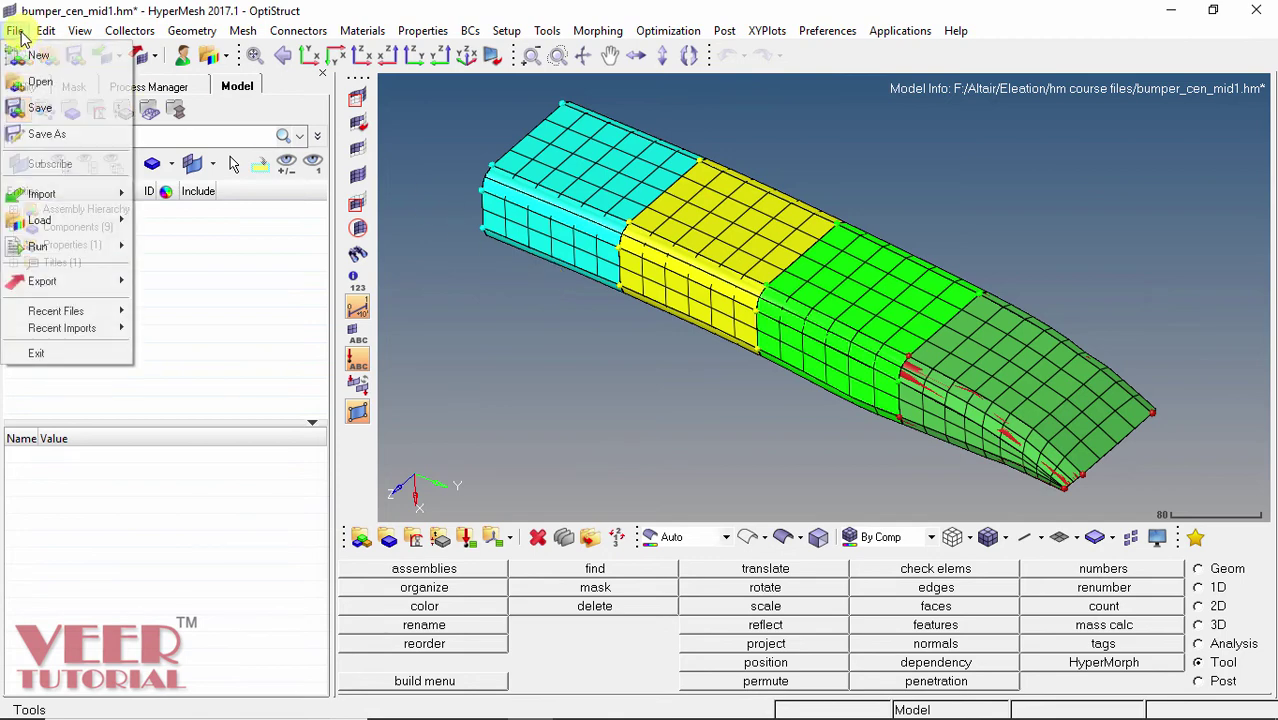
click(47, 135)
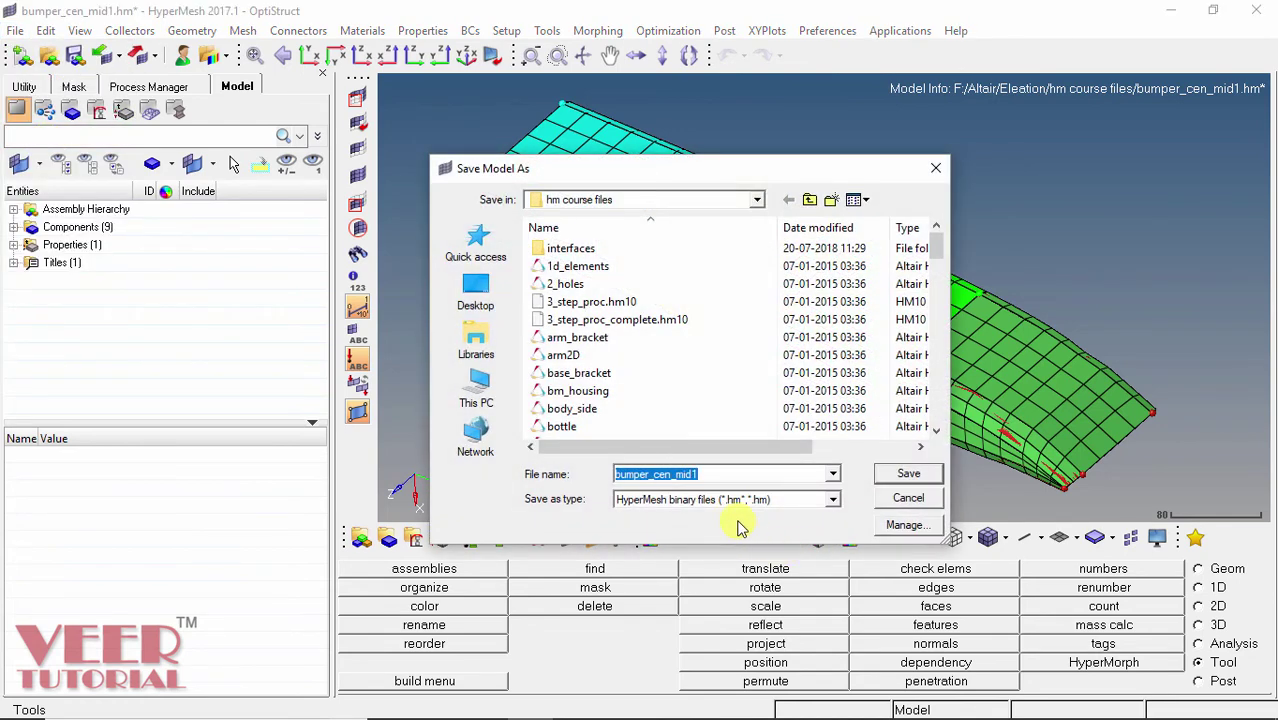